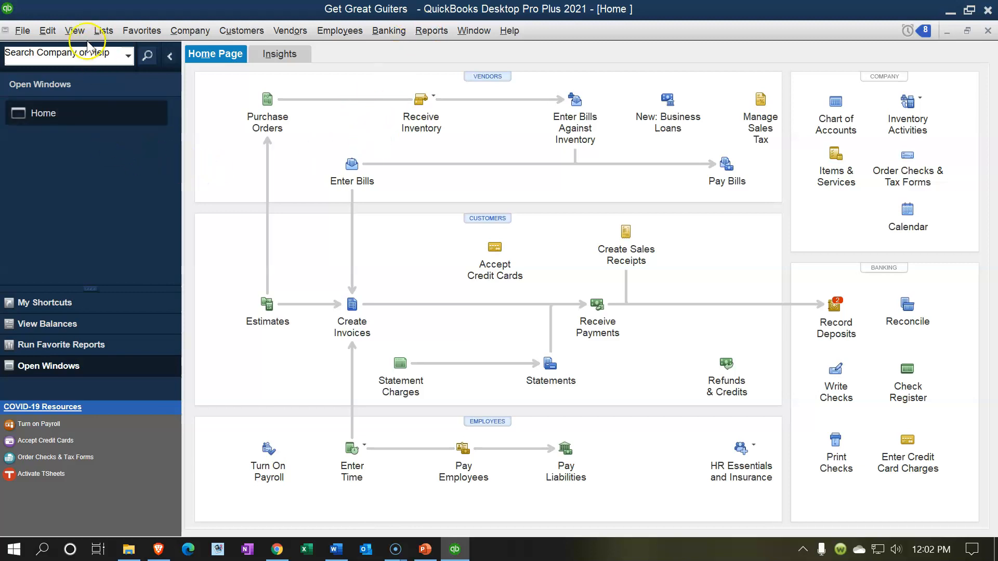
# Step: Show the Open Windows list and run the standard Balance Sheet report from Company & Financial
pyautogui.click(76, 31)
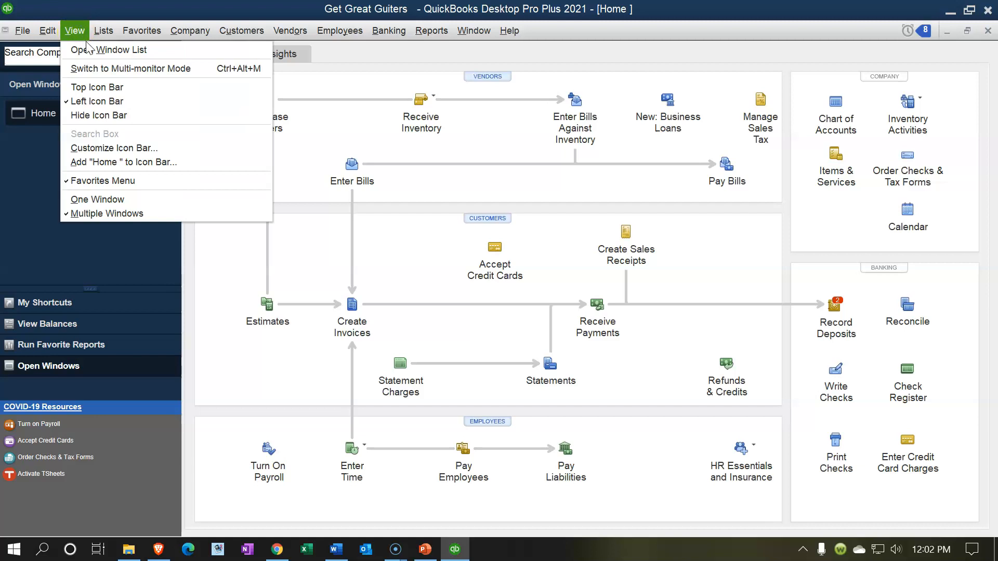
pyautogui.click(86, 48)
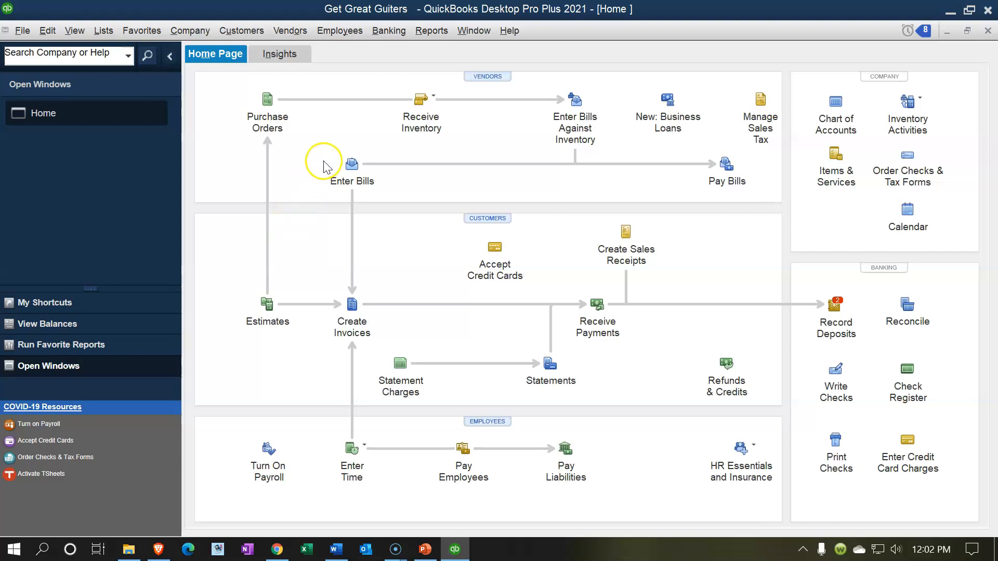
pyautogui.click(396, 38)
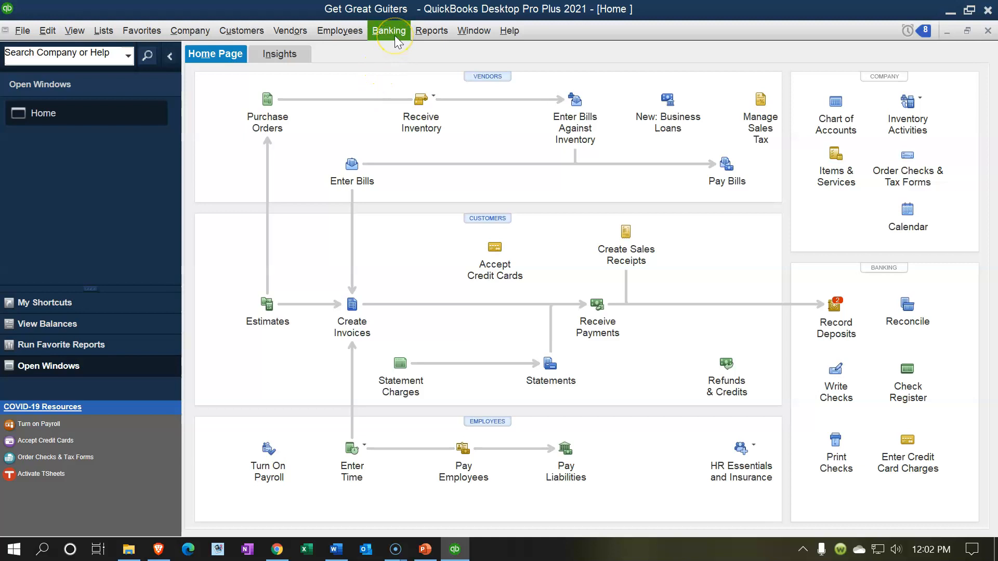
pyautogui.click(418, 33)
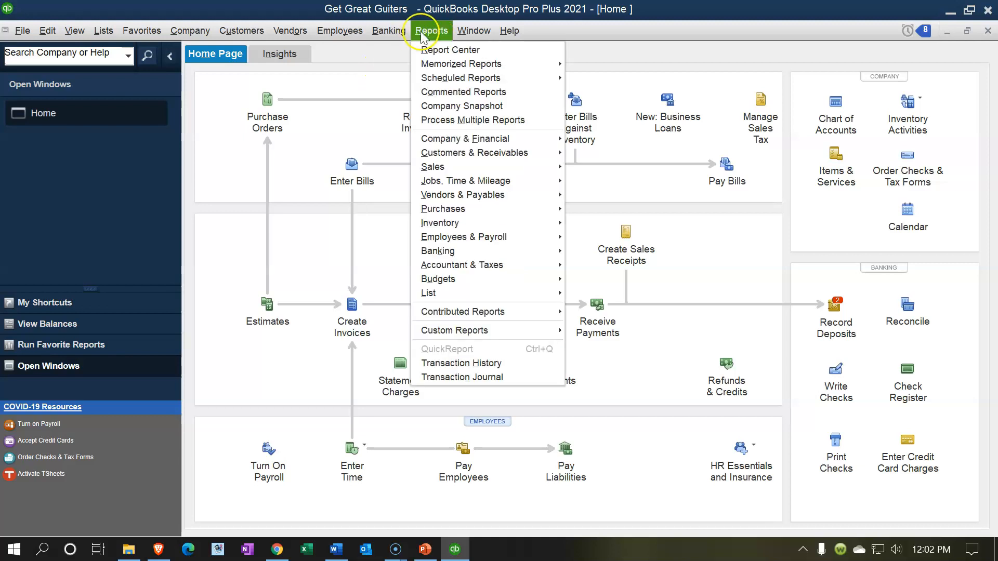
pyautogui.click(500, 141)
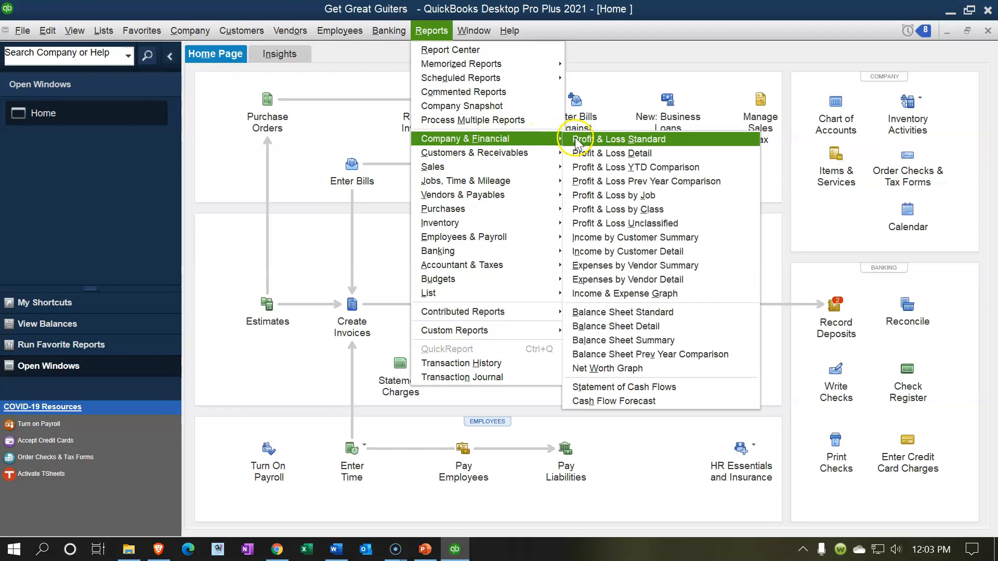
pyautogui.click(616, 310)
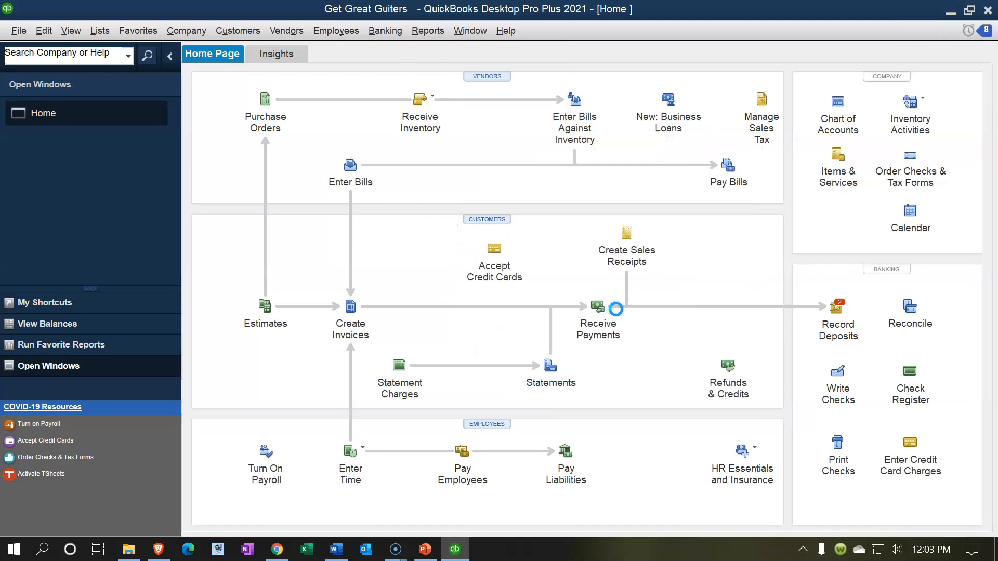
# Step: Set the Balance Sheet date range to 01/01/2021 through 12/31/2021
pyautogui.click(226, 53)
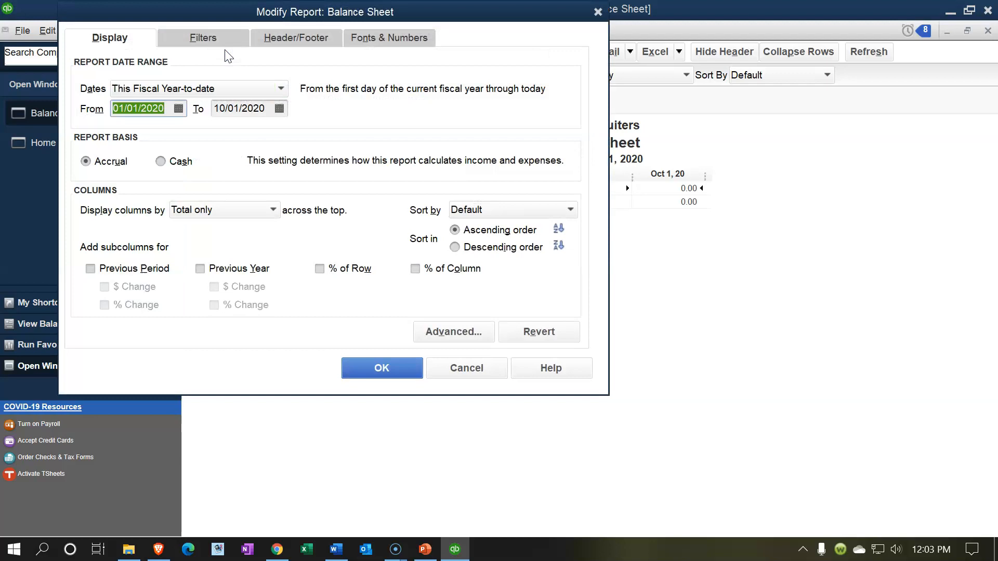
pyautogui.write('010121')
pyautogui.press('Tab')
pyautogui.write('123121')
pyautogui.press('Tab')
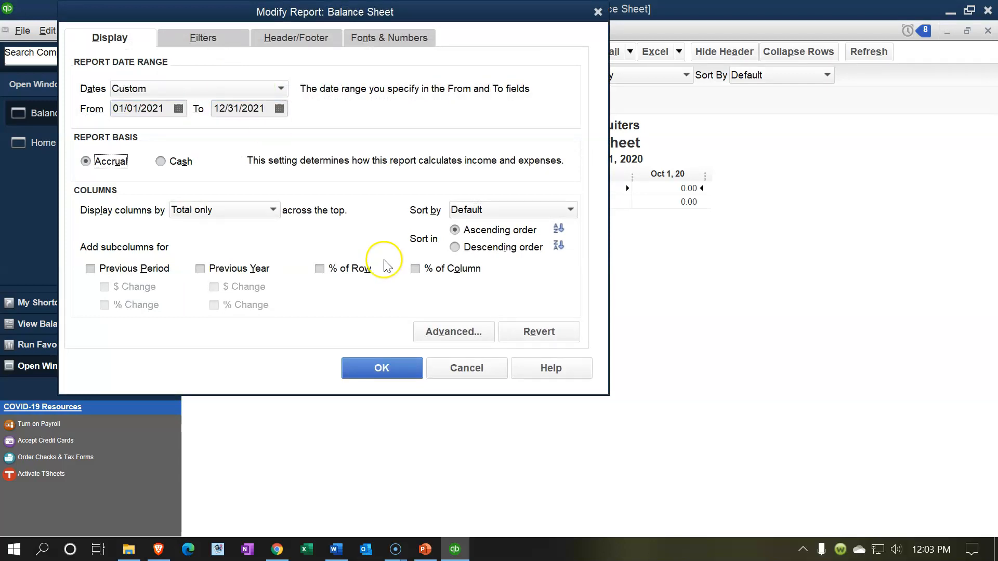
pyautogui.click(400, 367)
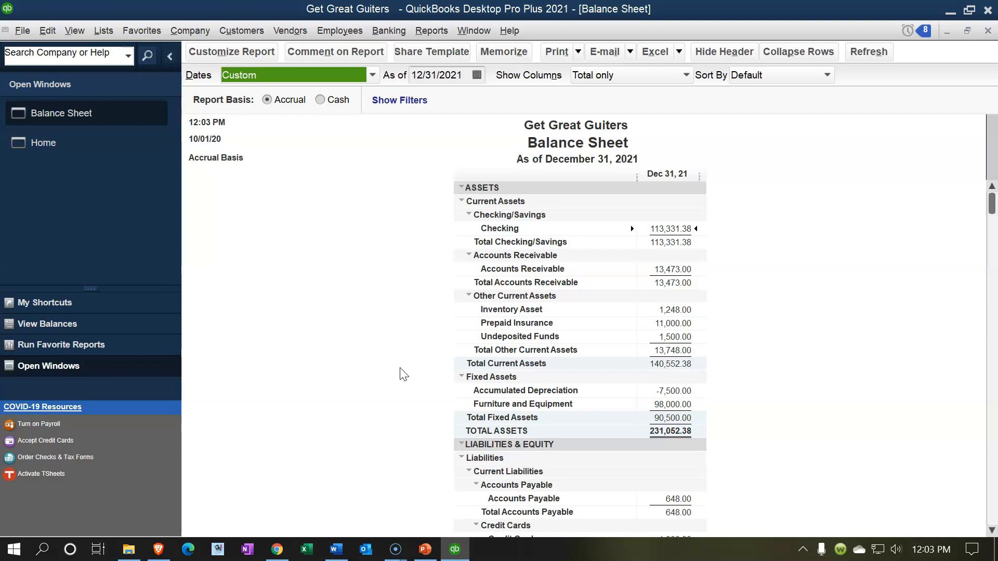
# Step: Review the Furniture and Equipment (98,000.00) and Checking balance lines on the Balance Sheet
pyautogui.click(679, 404)
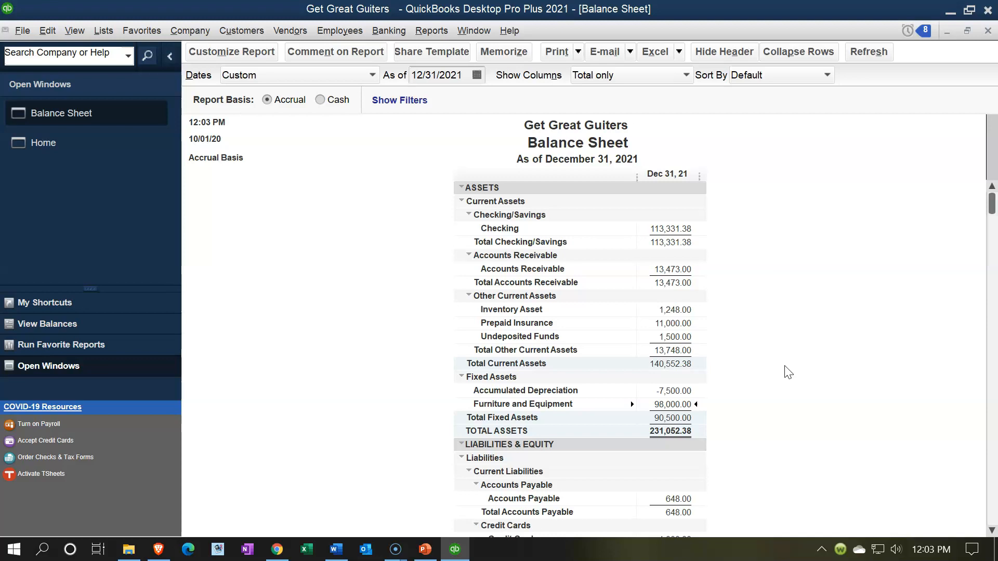
pyautogui.click(671, 229)
# Step: Scroll the Balance Sheet down slightly, then switch to the Home page from Open Windows
pyautogui.scroll(-1, 691, 399)
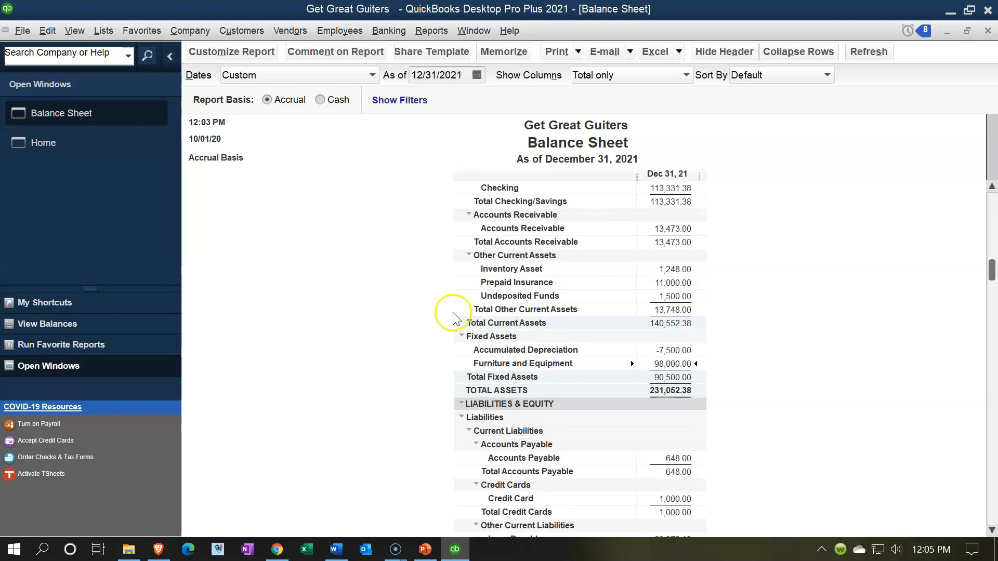
pyautogui.click(86, 153)
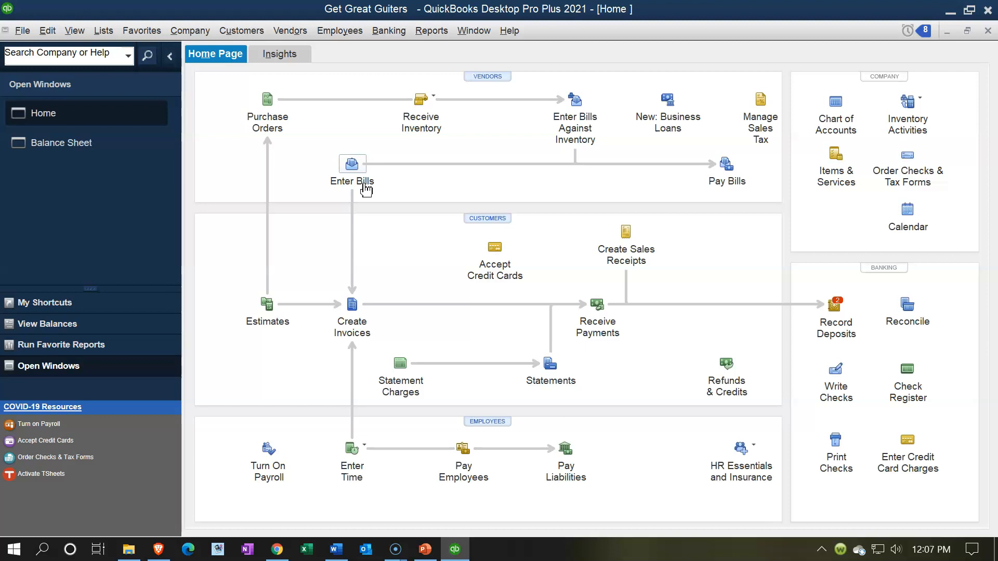
# Step: Bring the December 31, 2021 Balance Sheet back to the front from Open Windows
pyautogui.click(81, 148)
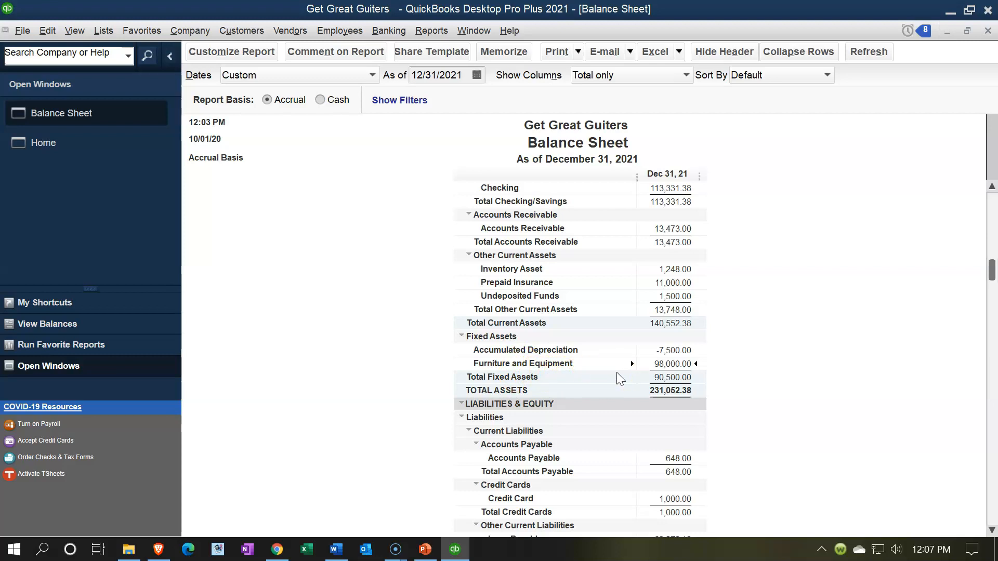
# Step: Inspect the Furniture and Equipment line, then scroll down to the liabilities and equity section
pyautogui.click(680, 363)
pyautogui.click(579, 361)
pyautogui.scroll(-4, 449, 345)
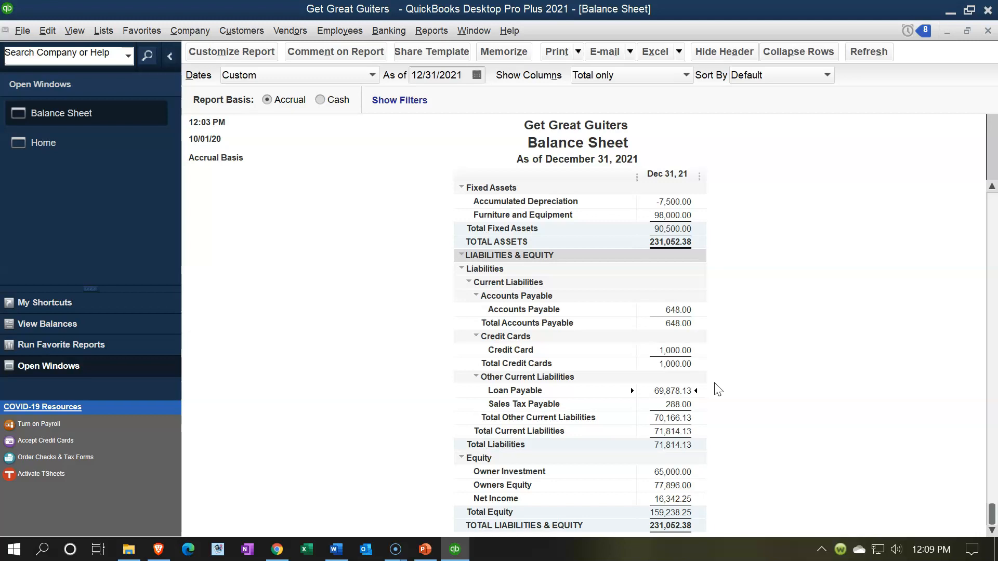
pyautogui.click(711, 401)
# Step: Return to the Home page, browse the Customers and Company menus, then open Lists > Chart of Accounts
pyautogui.click(83, 148)
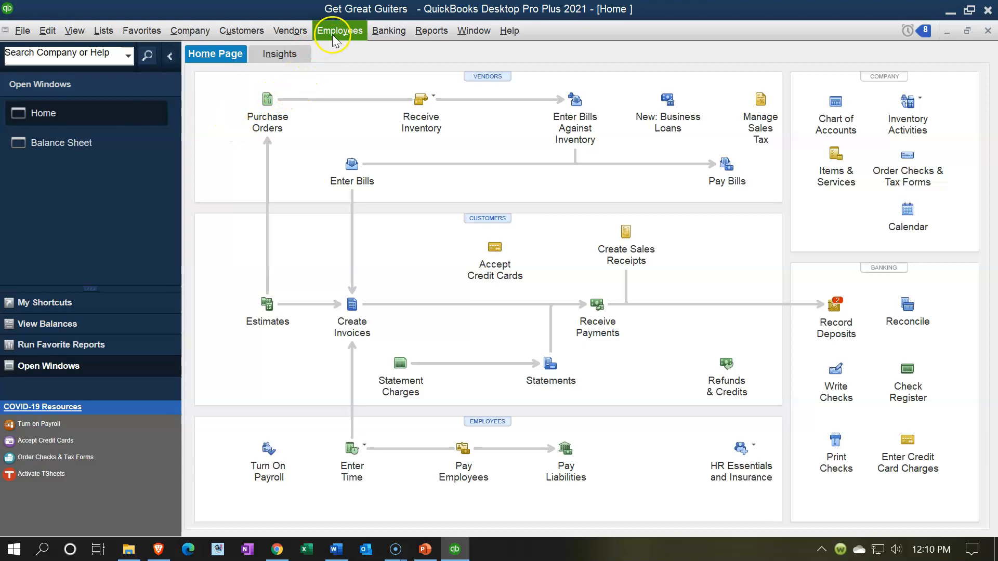
pyautogui.click(260, 31)
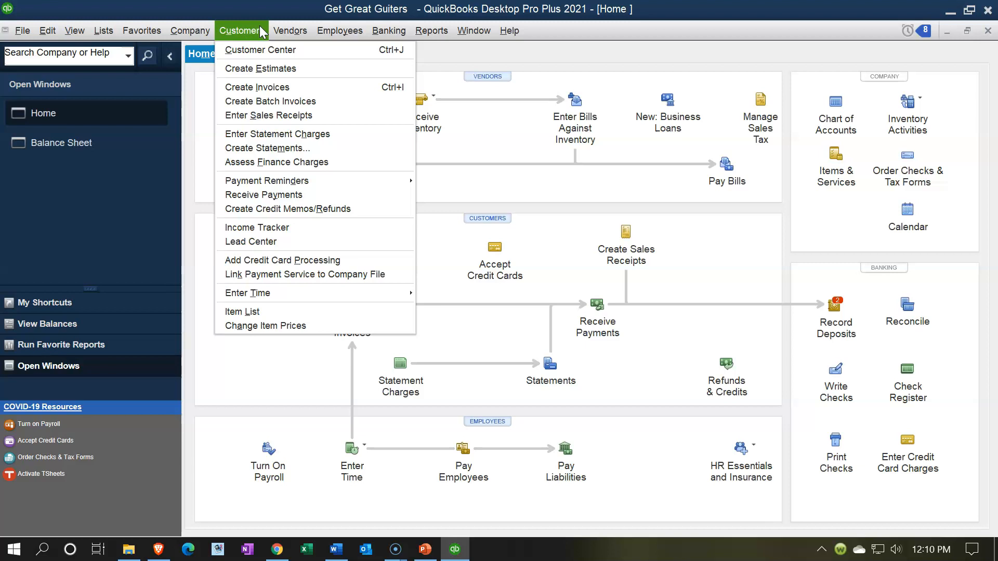
pyautogui.moveTo(205, 32)
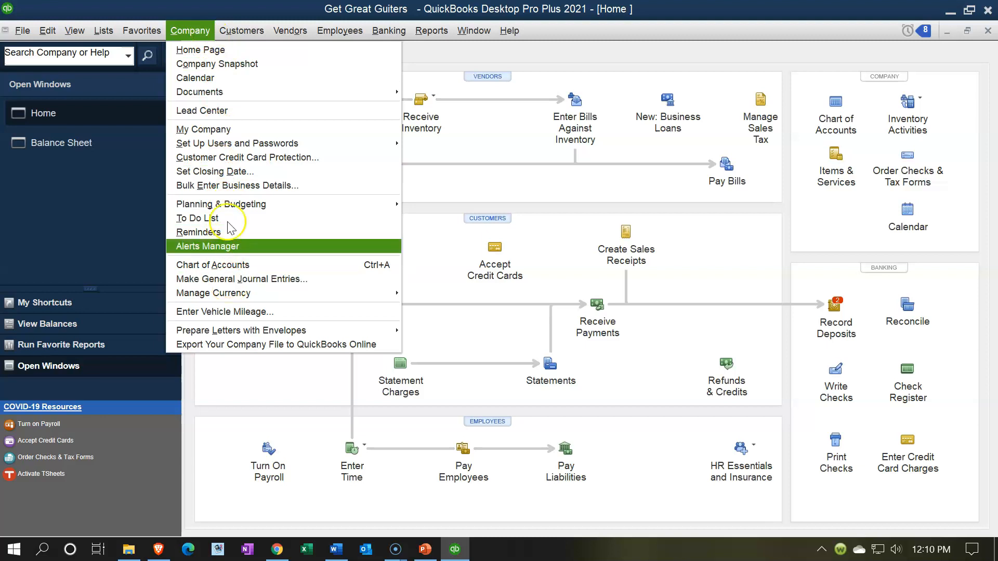
pyautogui.click(180, 35)
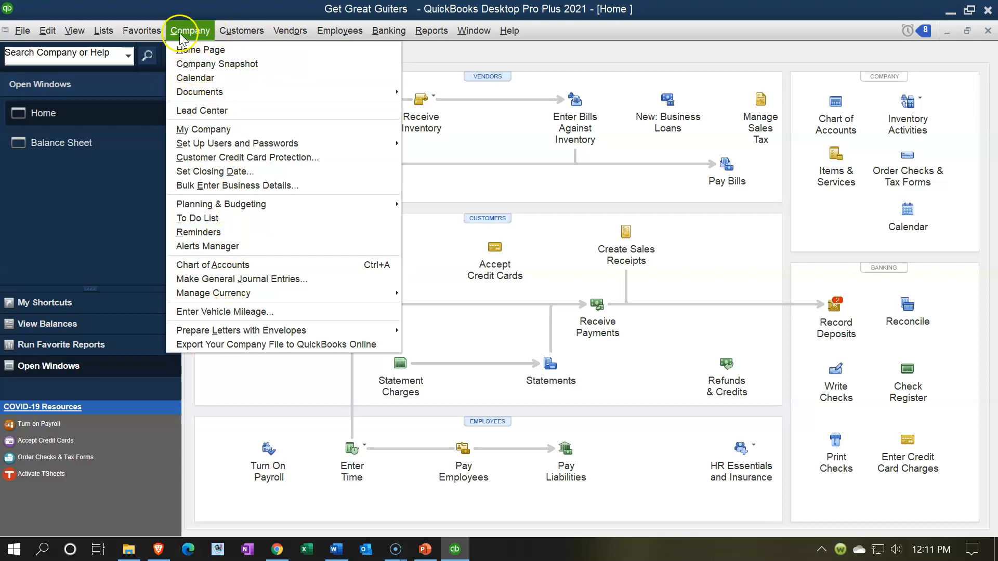
pyautogui.click(116, 31)
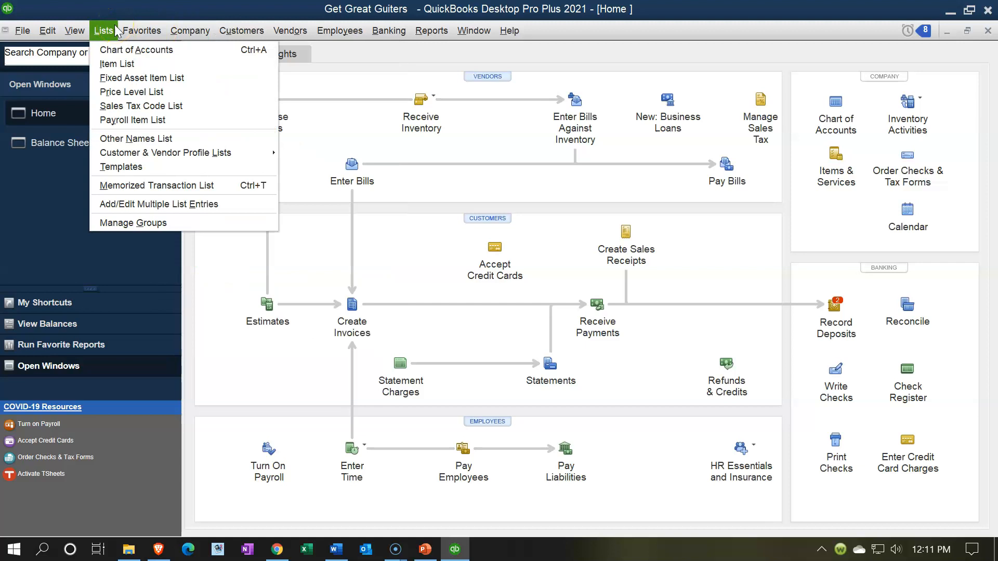
pyautogui.click(116, 50)
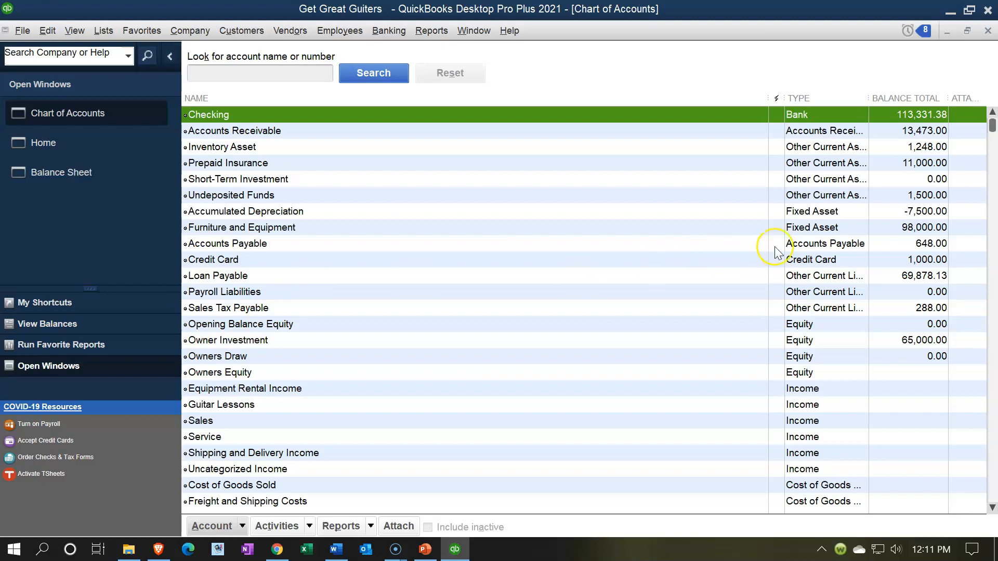
# Step: Rename the Furniture and Equipment account to 'Furniture', delete its description, and save
pyautogui.click(695, 229)
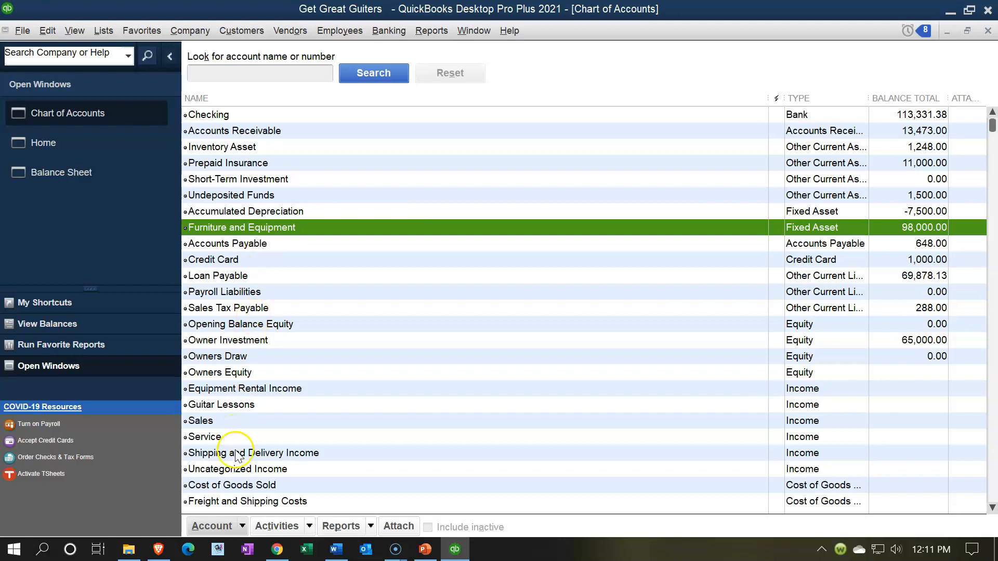
pyautogui.click(242, 526)
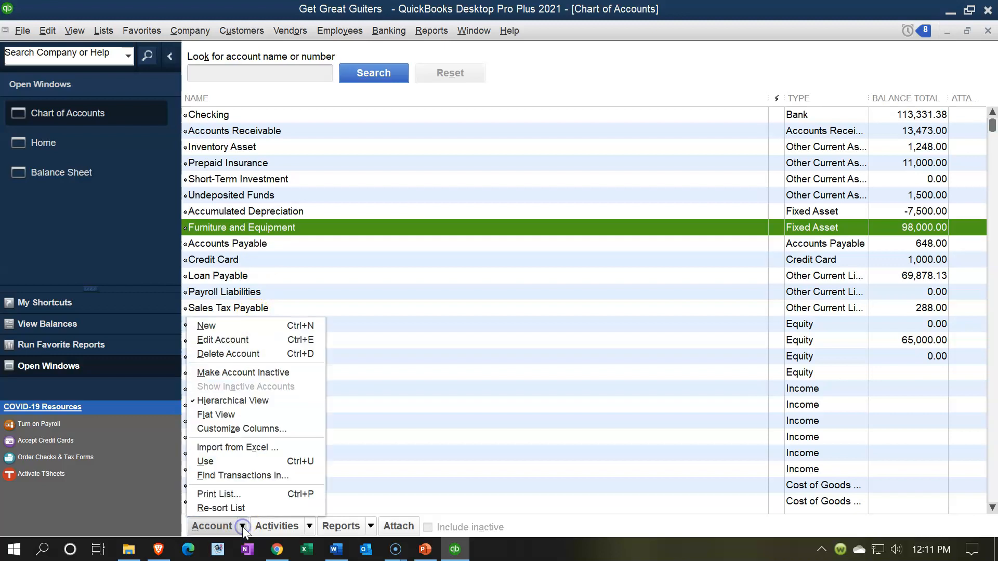
pyautogui.click(232, 340)
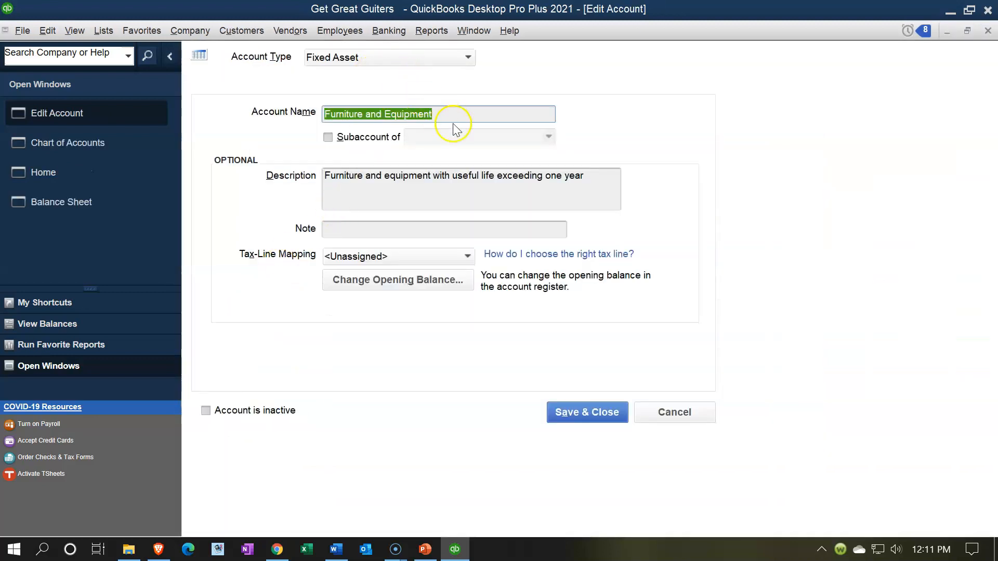
pyautogui.click(449, 115)
pyautogui.press('BackSpace')
pyautogui.press('BackSpace')
pyautogui.press('BackSpace')
pyautogui.press('BackSpace')
pyautogui.press('BackSpace')
pyautogui.press('BackSpace')
pyautogui.press('BackSpace')
pyautogui.press('BackSpace')
pyautogui.press('BackSpace')
pyautogui.press('BackSpace')
pyautogui.press('BackSpace')
pyautogui.press('BackSpace')
pyautogui.press('BackSpace')
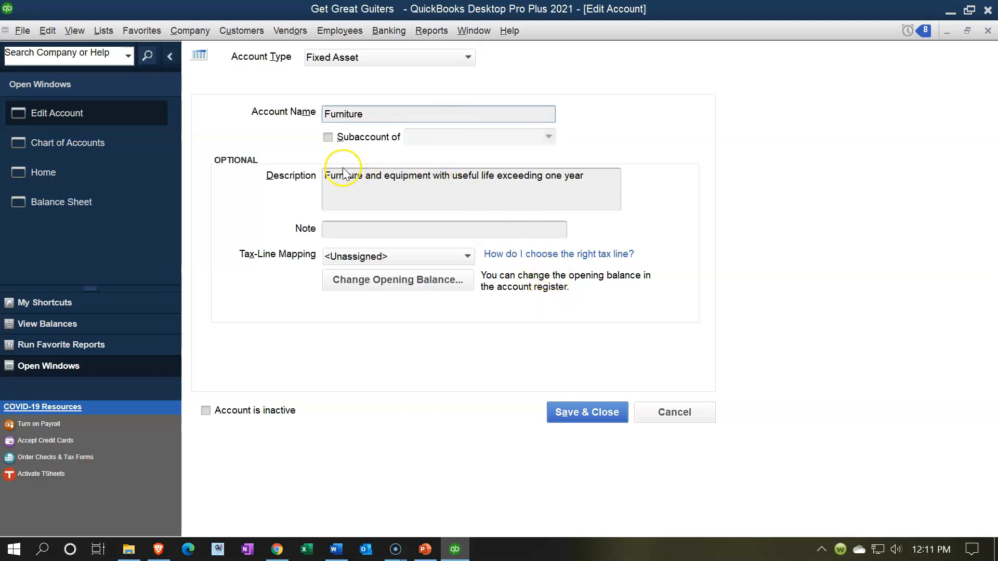
pyautogui.moveTo(324, 175); pyautogui.dragTo(631, 172)
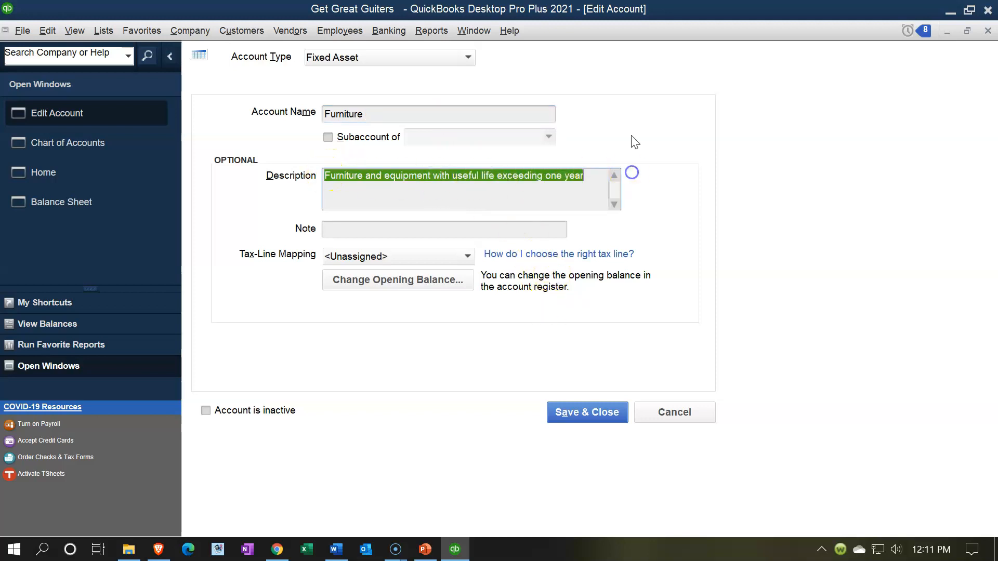
pyautogui.press('BackSpace')
pyautogui.click(578, 414)
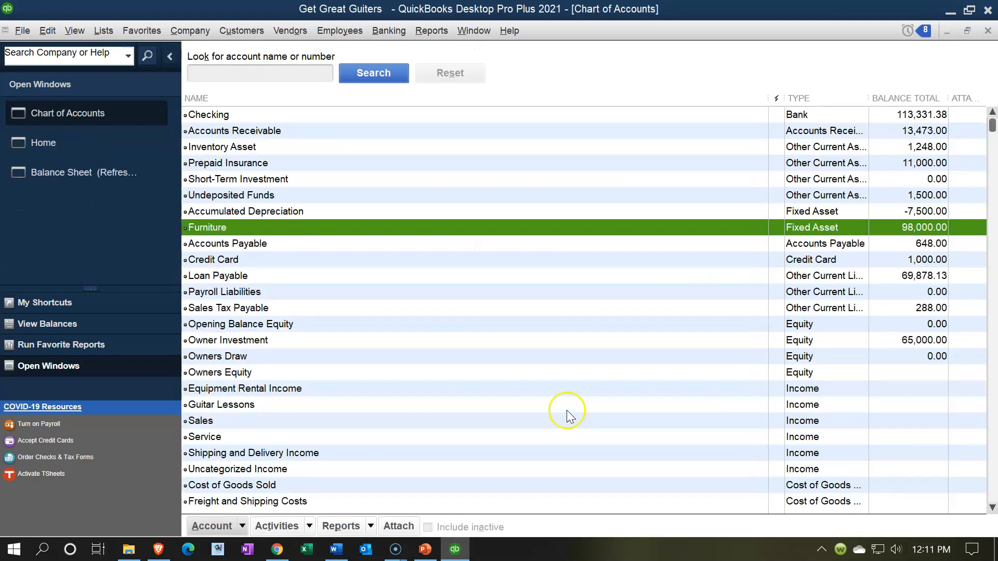
# Step: Create a Fixed Asset-type account named 'Equipment' and save it
pyautogui.click(238, 525)
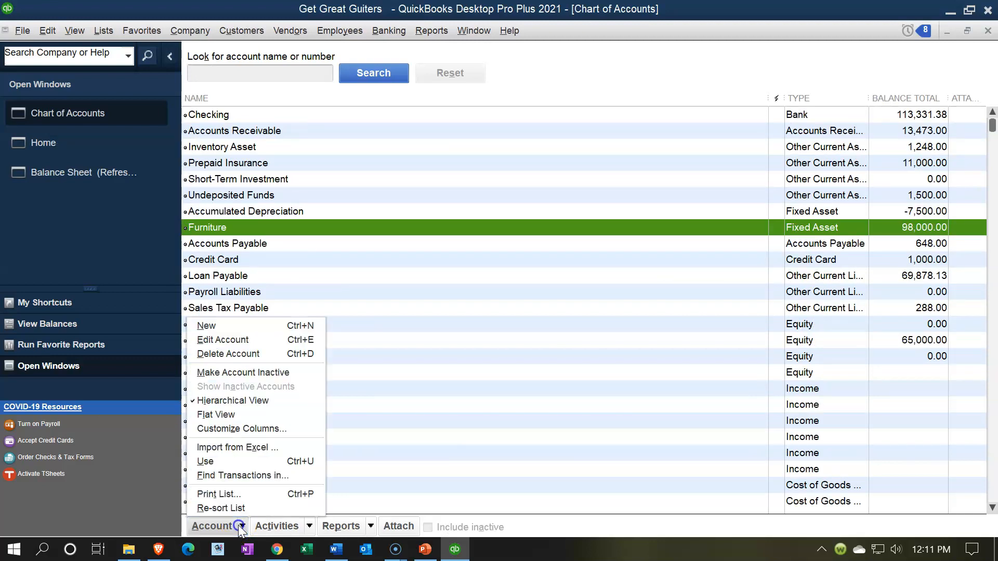
pyautogui.click(231, 327)
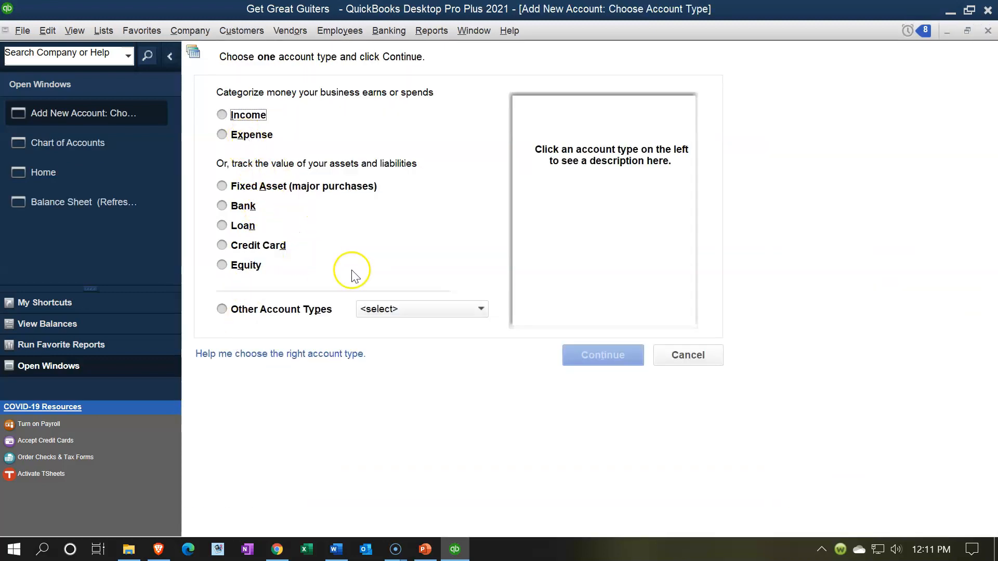
pyautogui.click(248, 188)
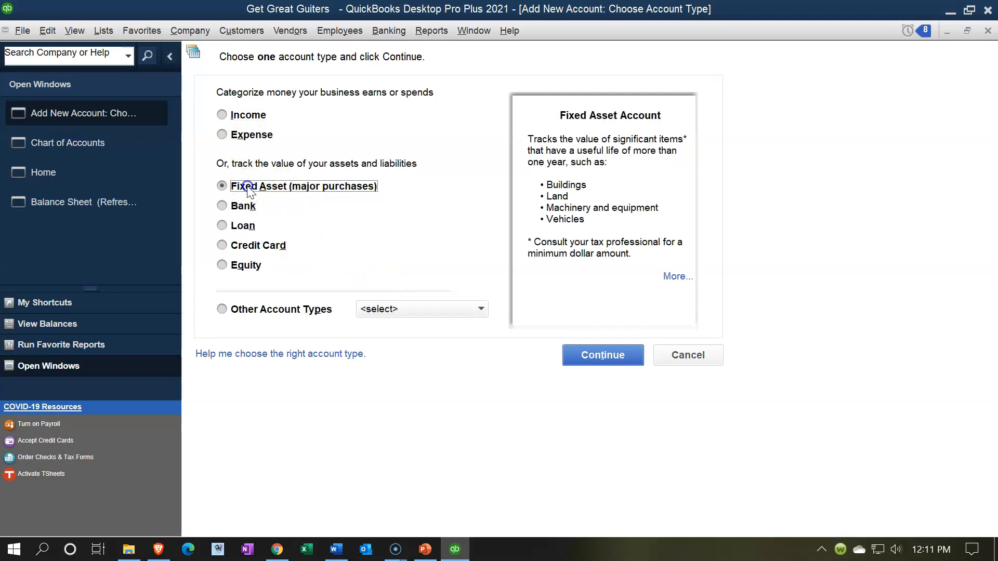
pyautogui.click(579, 357)
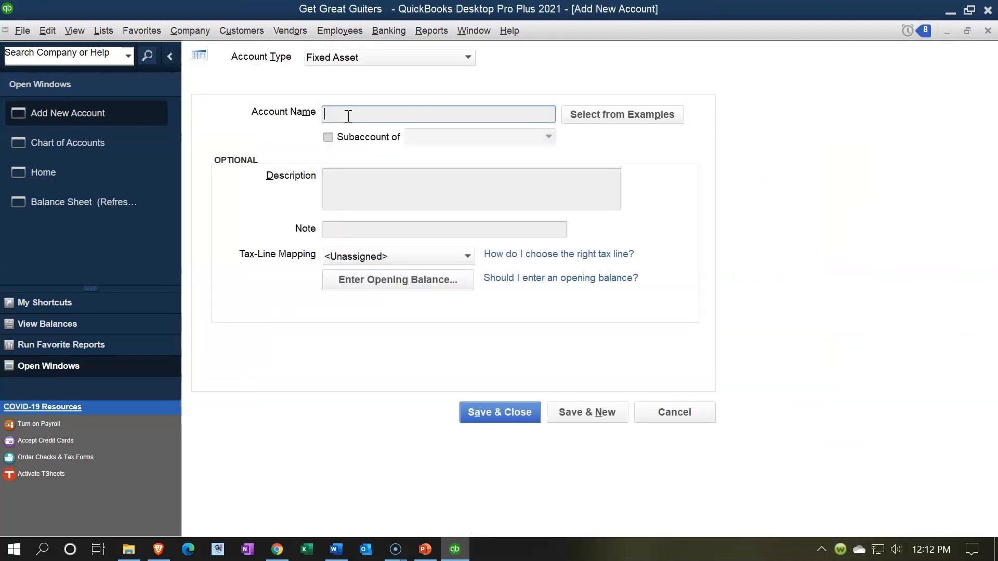
pyautogui.click(345, 115)
pyautogui.write('Equipment')
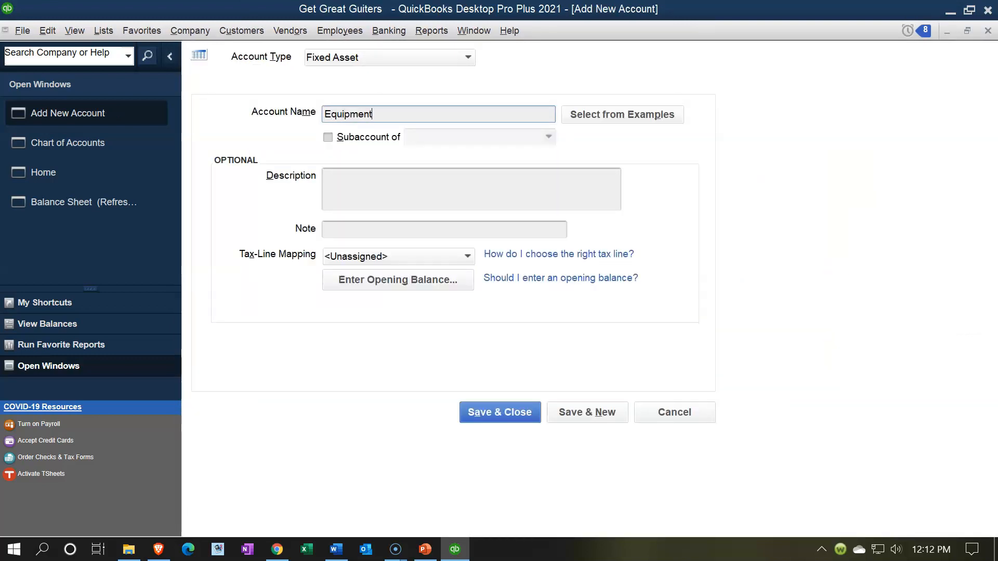
pyautogui.press('Tab')
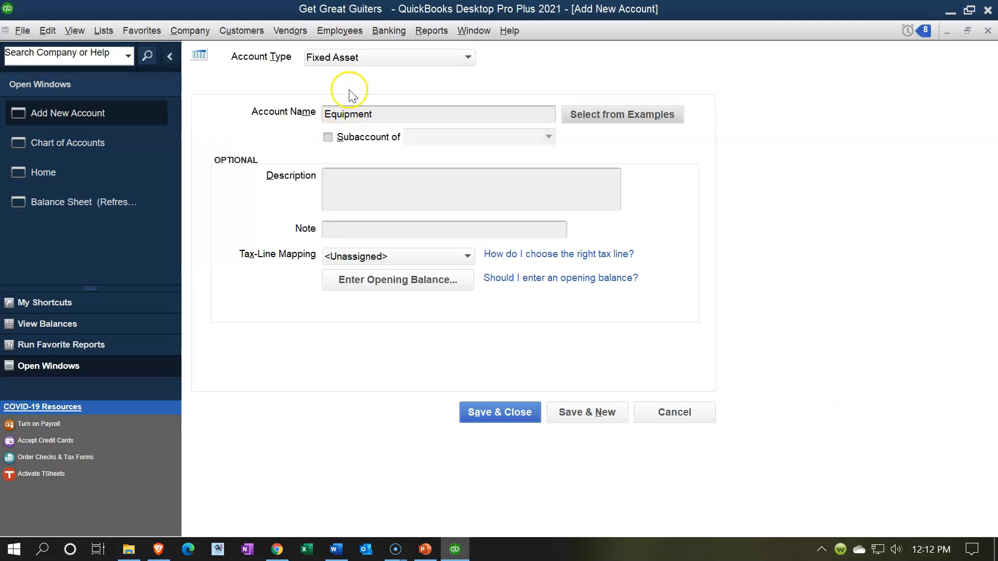
pyautogui.click(494, 415)
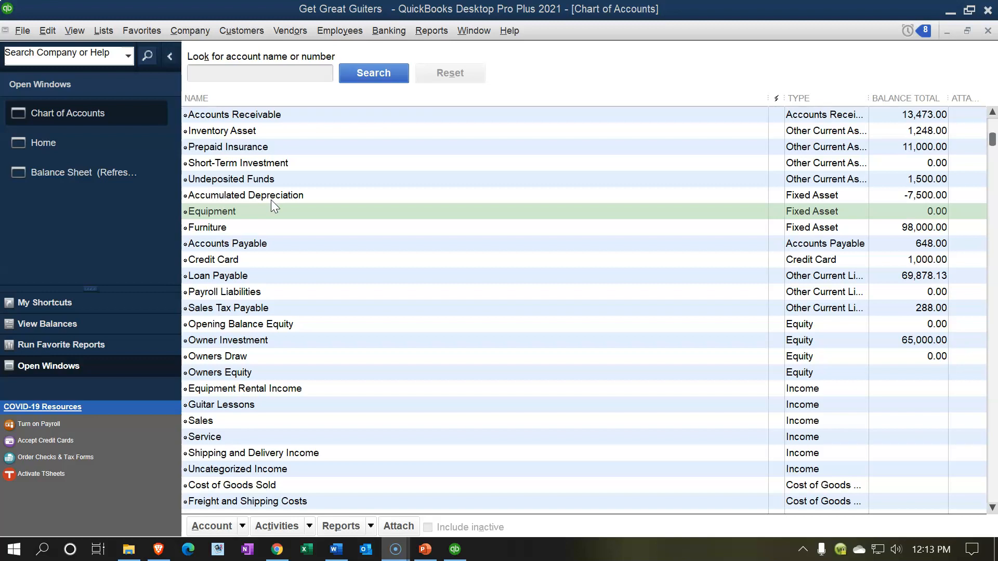
# Step: Start a new Fixed Asset account and type the name 'Accumulated Depreciation Equipm'
pyautogui.click(242, 526)
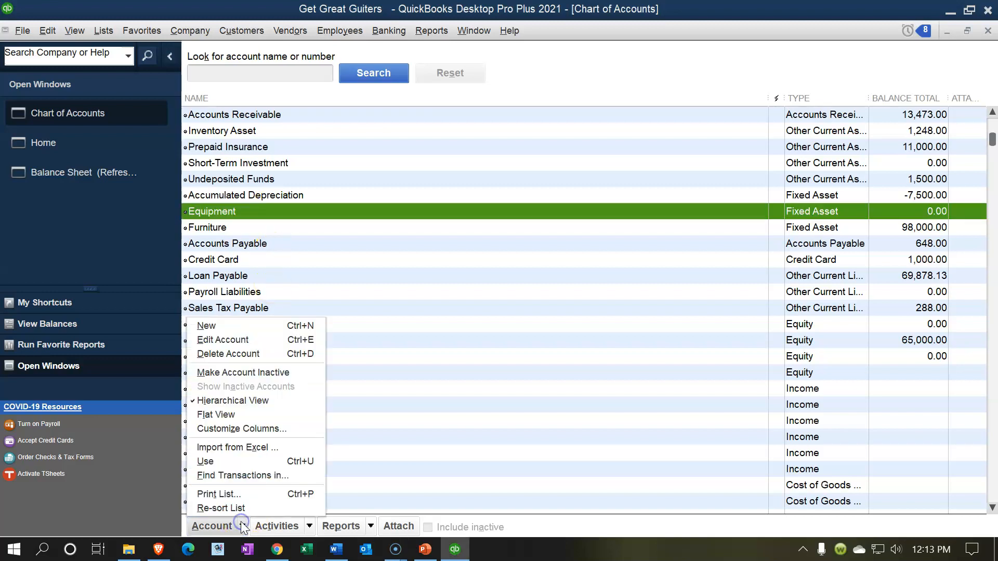
pyautogui.click(248, 326)
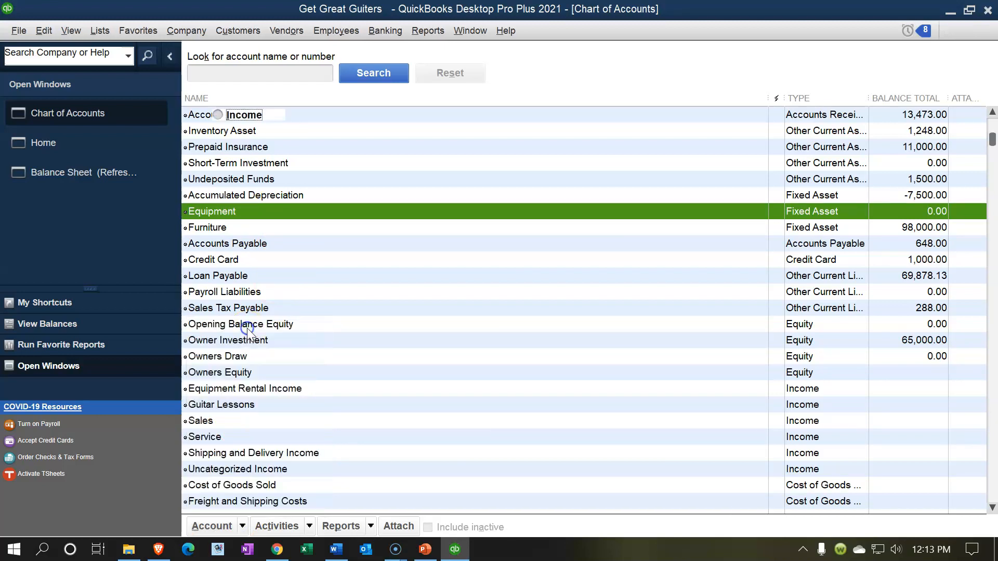
pyautogui.click(253, 187)
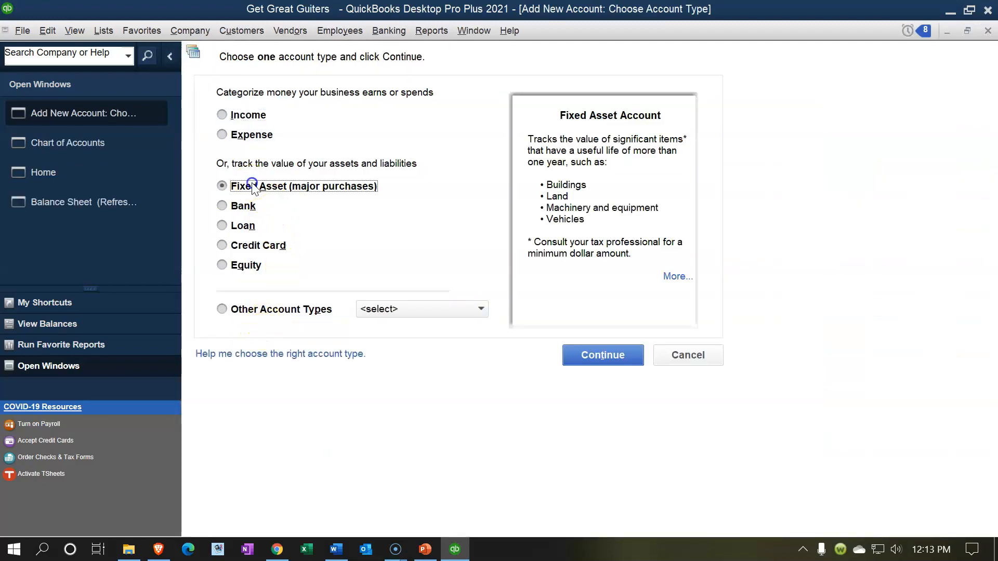
pyautogui.click(577, 359)
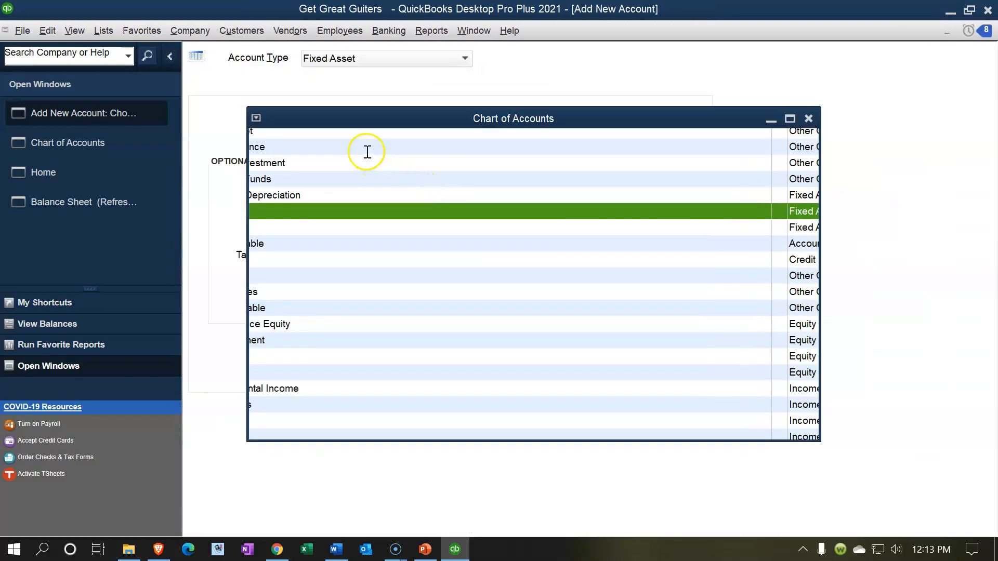
pyautogui.write('Accumulated Depreciation Equipm')
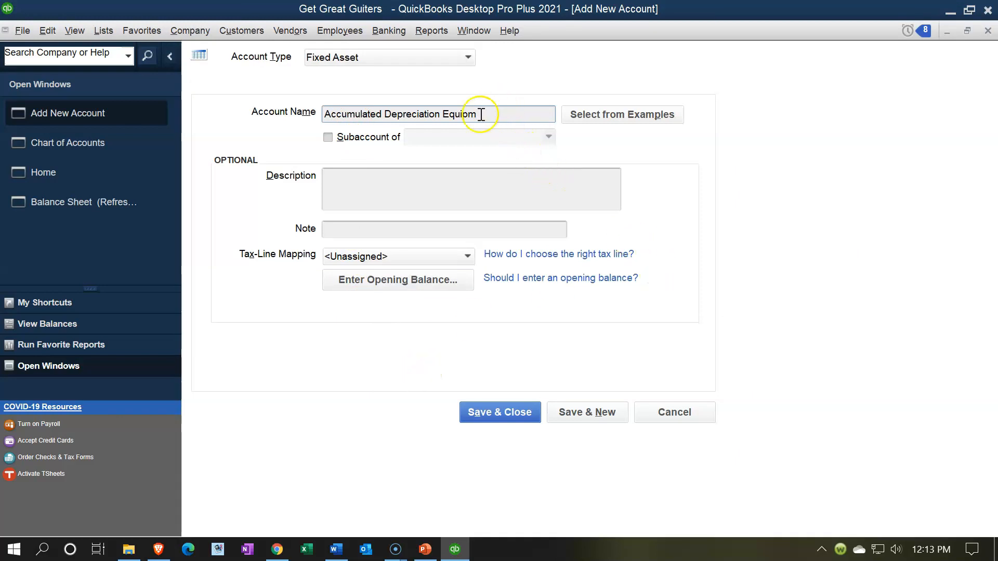
# Step: Shorten the name to 'Acc Depre Equipment' and save the account
pyautogui.click(442, 115)
pyautogui.press('BackSpace')
pyautogui.press('BackSpace')
pyautogui.press('BackSpace')
pyautogui.press('BackSpace')
pyautogui.press('BackSpace')
pyautogui.press('BackSpace')
pyautogui.press('BackSpace')
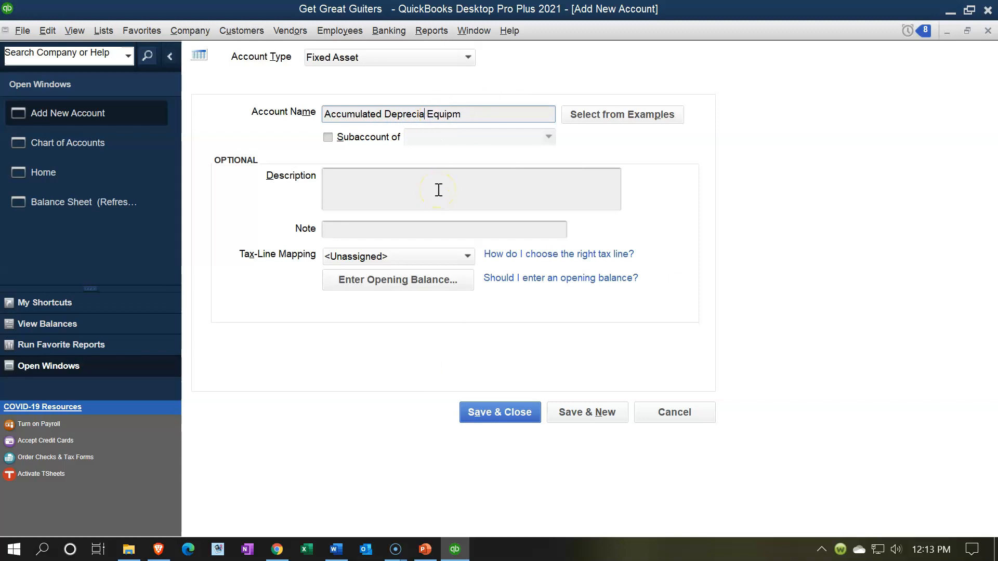
pyautogui.press('BackSpace')
pyautogui.write('e')
pyautogui.press('BackSpace')
pyautogui.press('BackSpace')
pyautogui.press('BackSpace')
pyautogui.press('BackSpace')
pyautogui.press('BackSpace')
pyautogui.press('BackSpace')
pyautogui.press('BackSpace')
pyautogui.press('BackSpace')
pyautogui.press('Right')
pyautogui.press('Right')
pyautogui.press('Right')
pyautogui.press('Right')
pyautogui.press('Right')
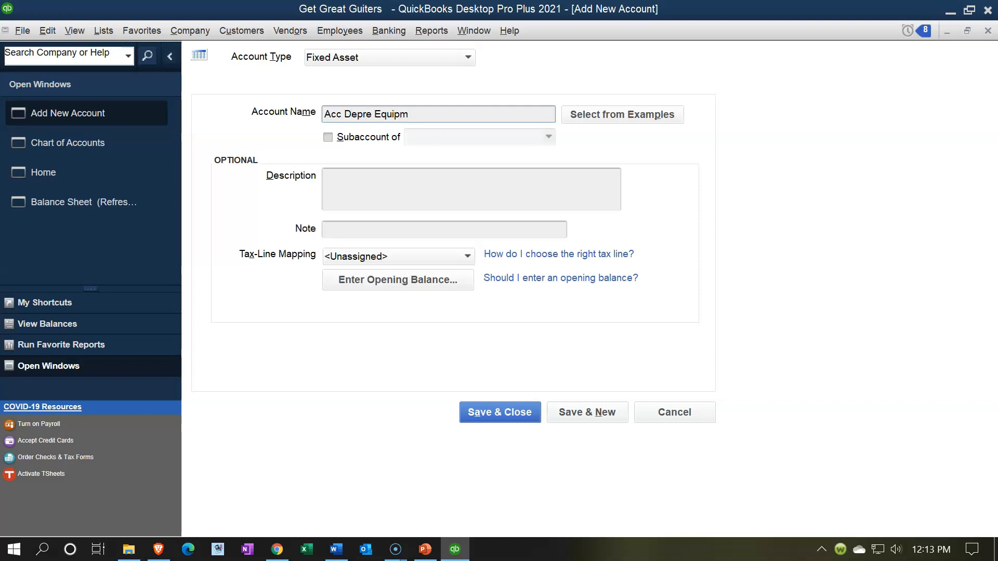
pyautogui.write('ent')
pyautogui.click(482, 413)
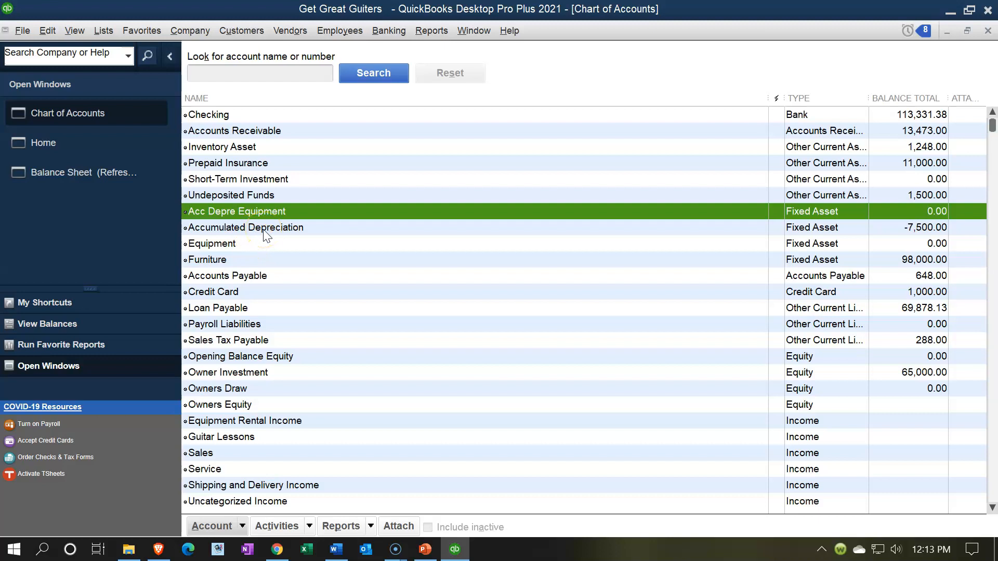
# Step: Edit the Accumulated Depreciation account, shortening its name to 'Acc Depre'
pyautogui.click(264, 230)
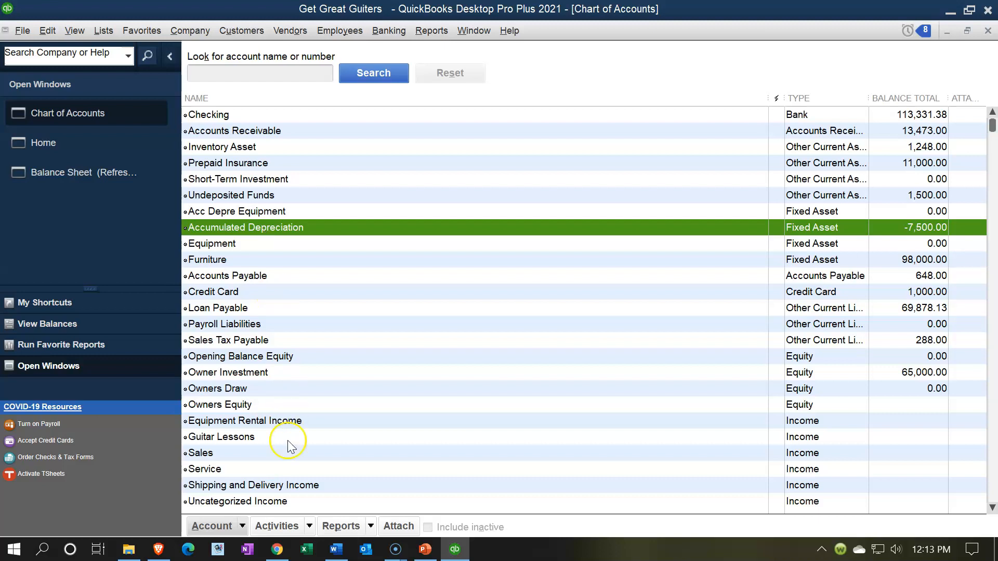
pyautogui.click(241, 529)
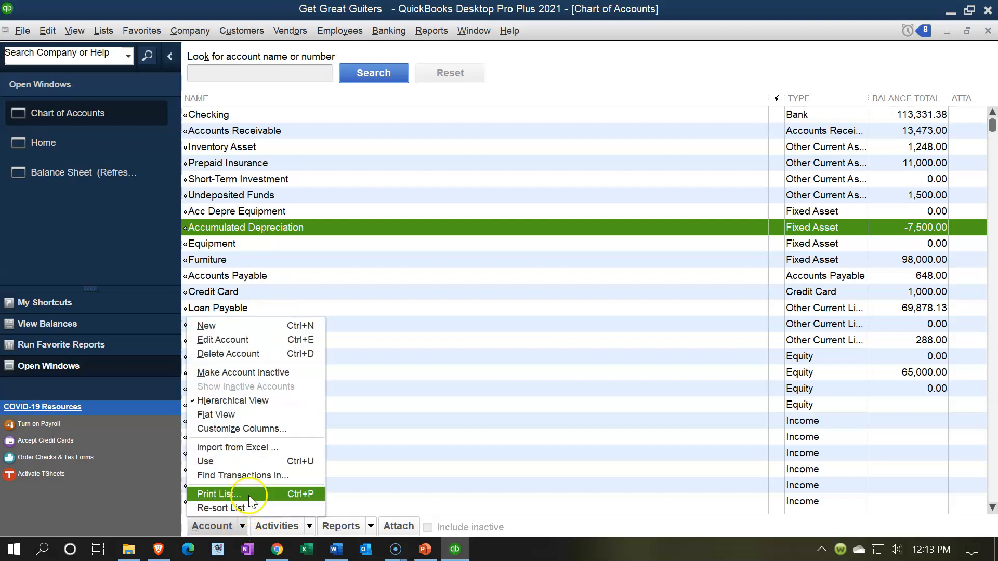
pyautogui.click(245, 338)
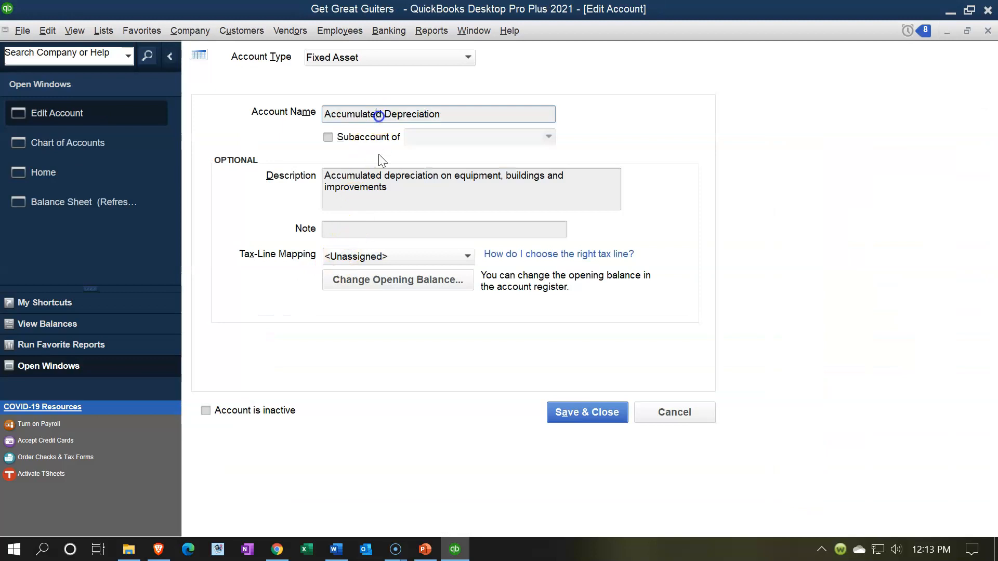
pyautogui.hotkey('ctrl', 'Right')
pyautogui.press('BackSpace')
pyautogui.press('BackSpace')
pyautogui.press('BackSpace')
pyautogui.press('BackSpace')
pyautogui.press('BackSpace')
pyautogui.press('BackSpace')
pyautogui.press('BackSpace')
pyautogui.press('BackSpace')
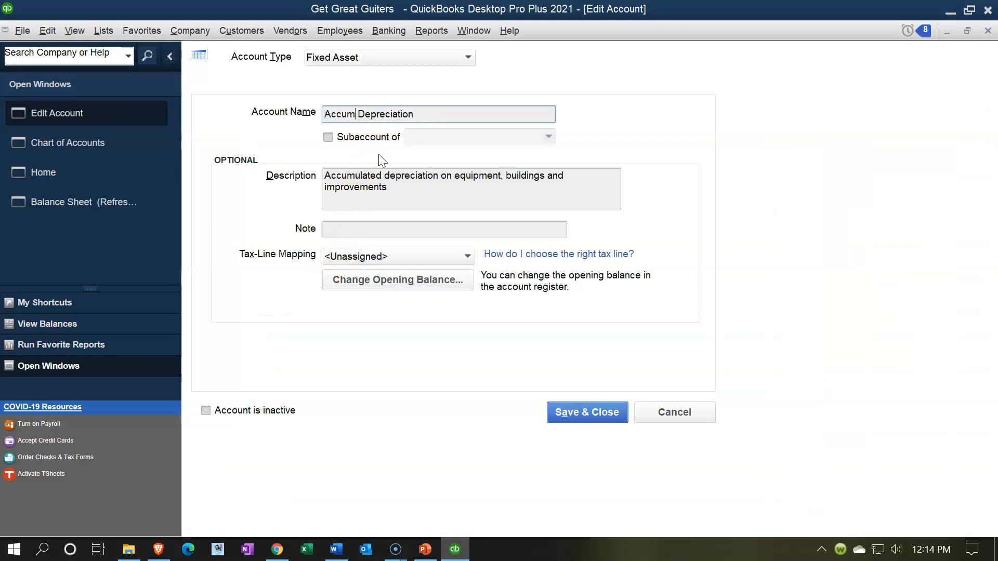
pyautogui.press('End')
pyautogui.press('BackSpace')
pyautogui.press('BackSpace')
pyautogui.press('BackSpace')
pyautogui.press('BackSpace')
pyautogui.press('BackSpace')
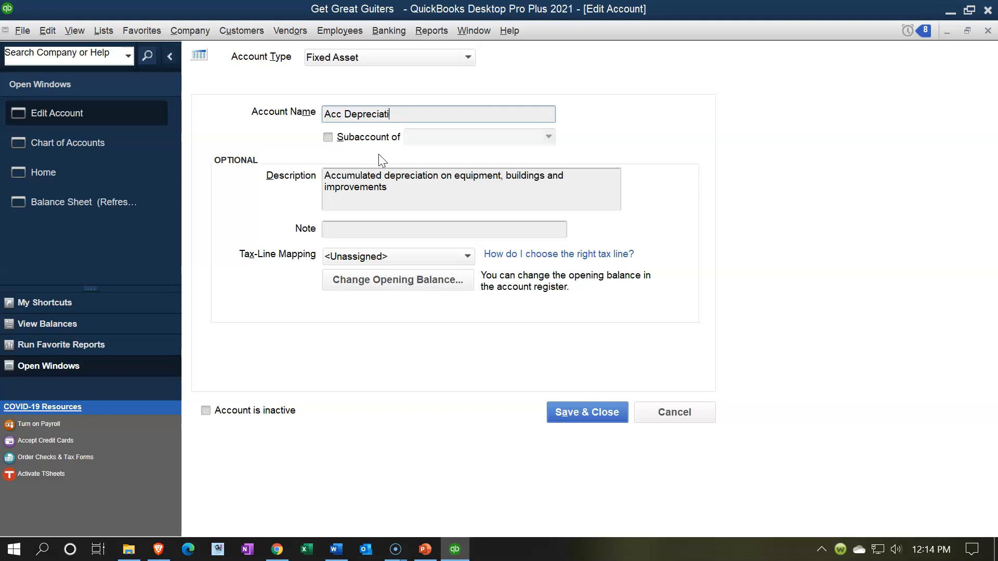
pyautogui.press('BackSpace')
pyautogui.press('BackSpace')
# Step: Complete the name as 'Acc Depre - Furnature', clear its description, save, and select Loan Payable
pyautogui.write('-=')
pyautogui.press('BackSpace')
pyautogui.press('BackSpace')
pyautogui.write('-')
pyautogui.press('BackSpace')
pyautogui.write('- Furu')
pyautogui.press('BackSpace')
pyautogui.press('BackSpace')
pyautogui.write('rnature')
pyautogui.moveTo(403, 194); pyautogui.dragTo(326, 175)
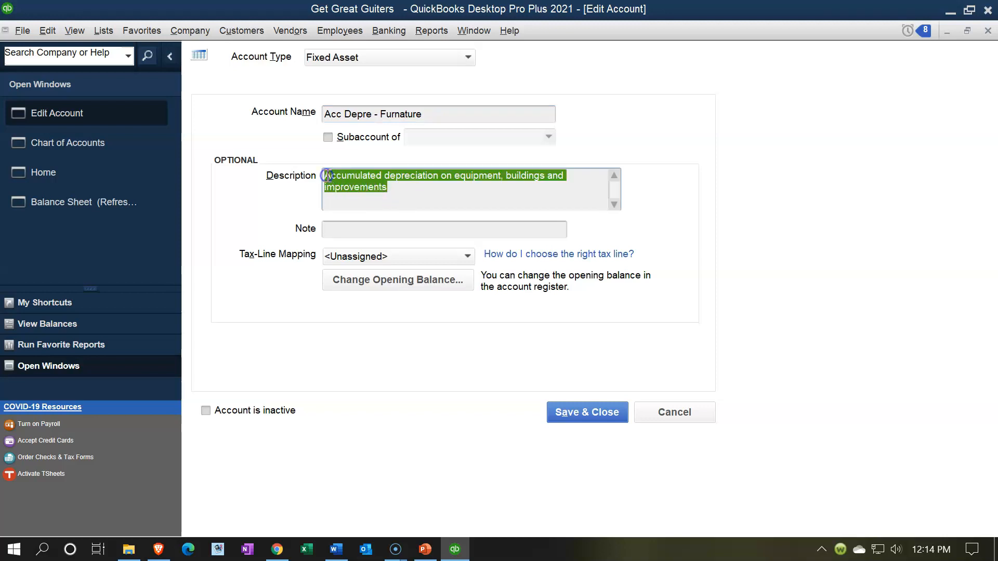
pyautogui.press('Delete')
pyautogui.click(575, 410)
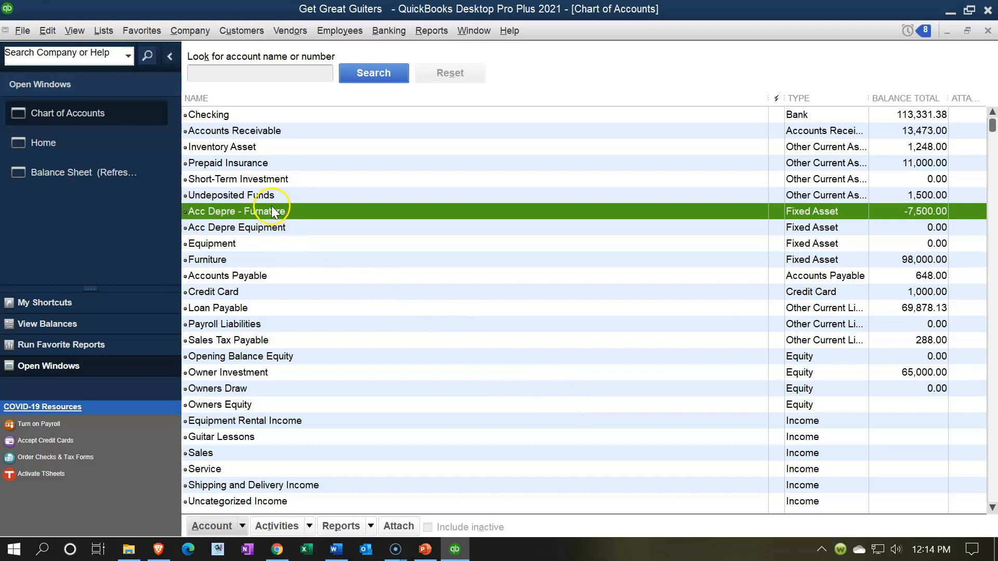
pyautogui.click(267, 311)
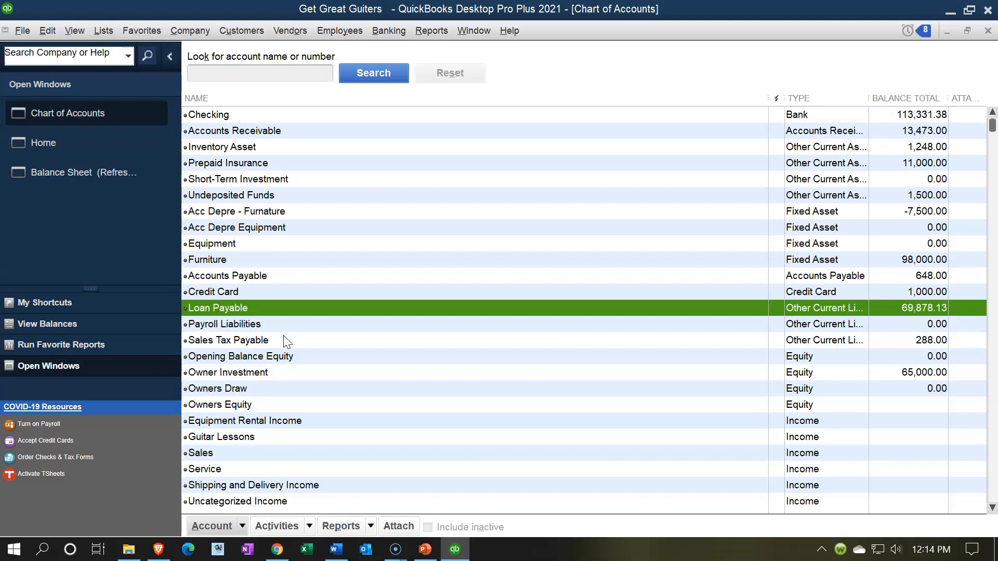
# Step: Add a Loan-type account named 'Loan Payable - Equipment' to the chart of accounts and save it
pyautogui.click(249, 314)
pyautogui.click(262, 315)
pyautogui.click(242, 527)
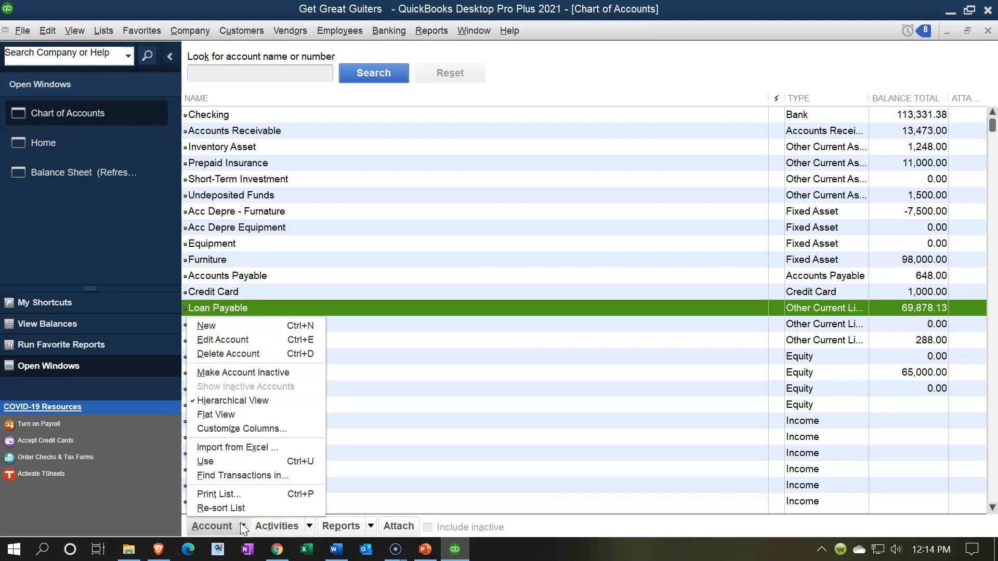
pyautogui.click(234, 326)
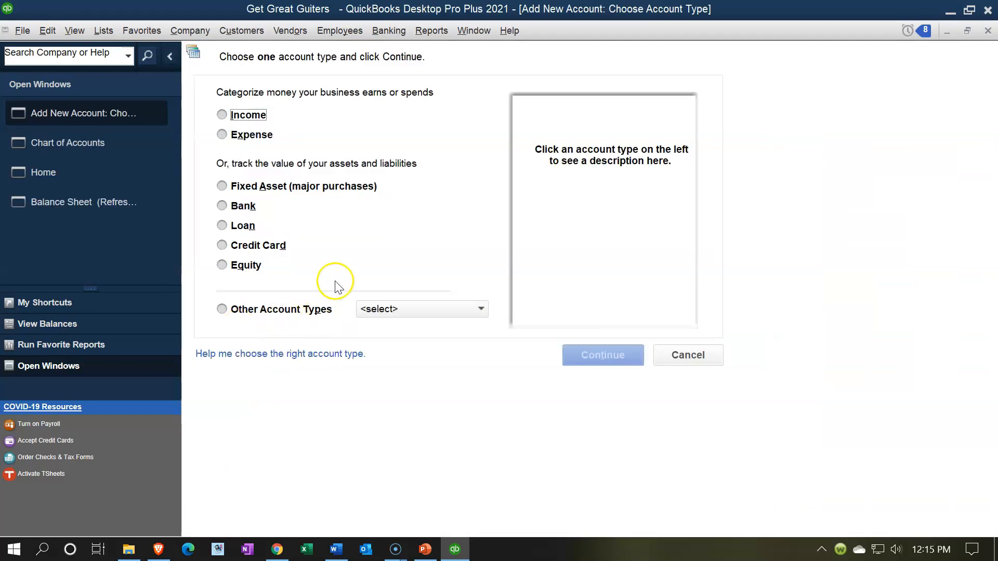
pyautogui.click(222, 225)
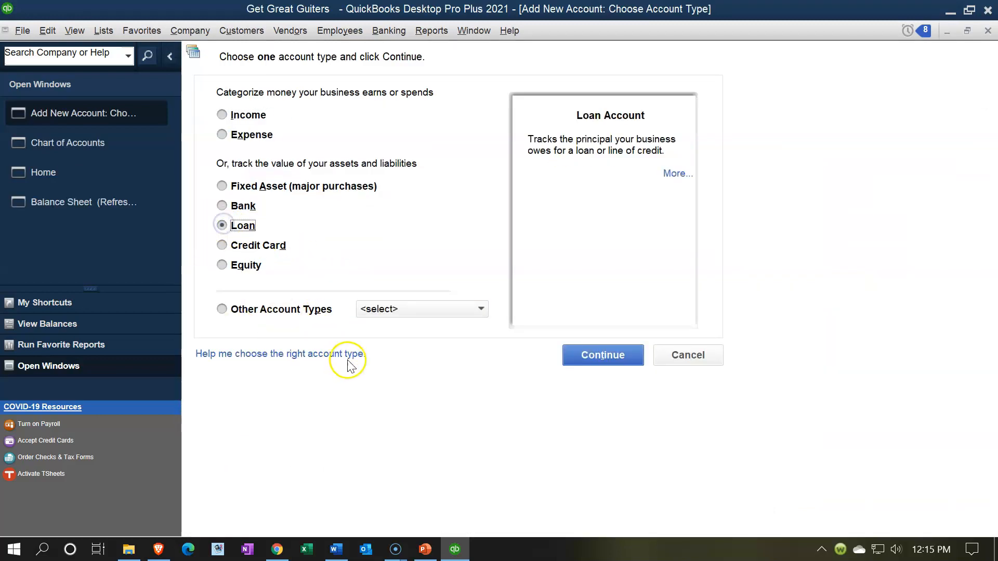
pyautogui.click(576, 355)
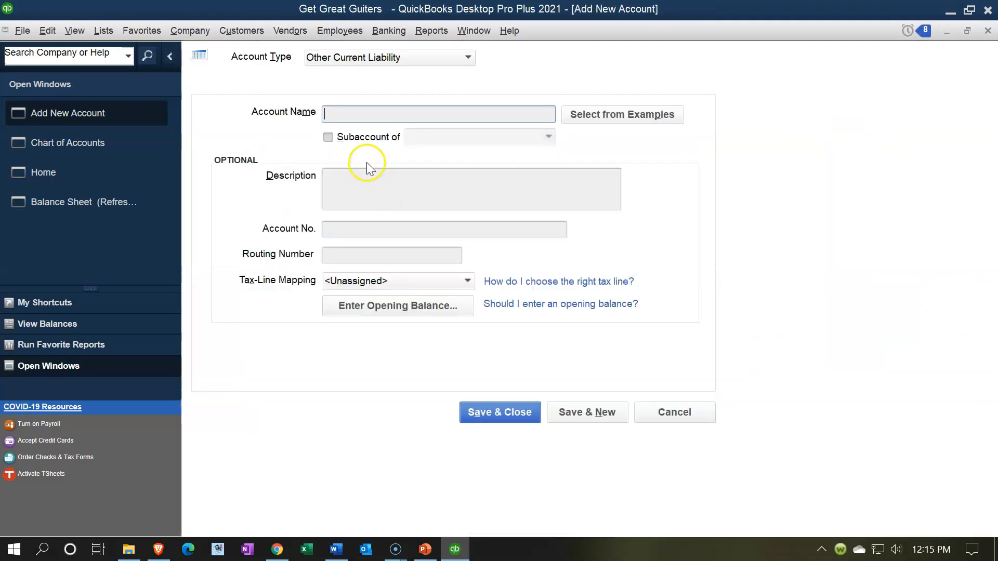
pyautogui.write('LKoa')
pyautogui.press('BackSpace')
pyautogui.press('BackSpace')
pyautogui.press('BackSpace')
pyautogui.write('oan Payable')
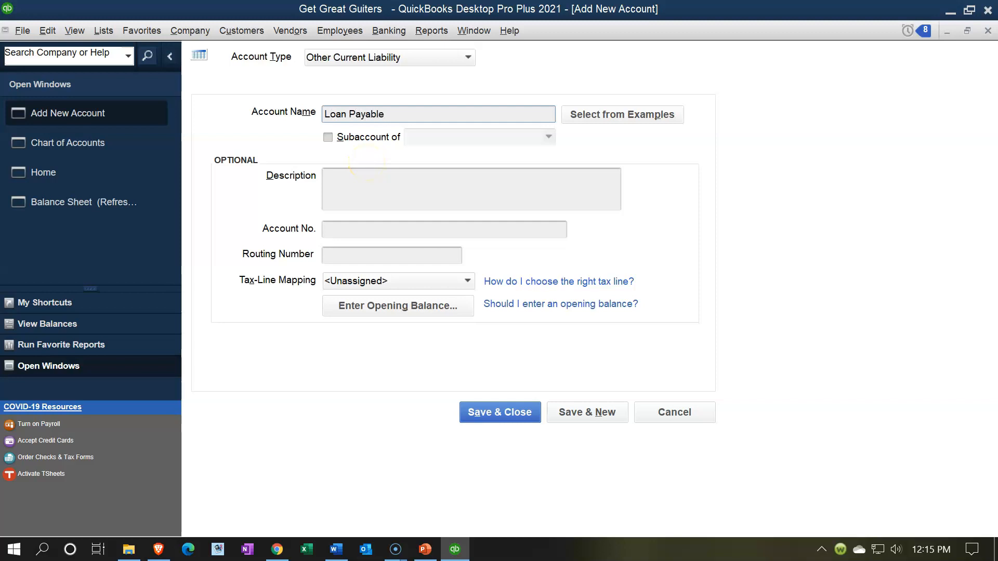
pyautogui.write(' - Equipment')
pyautogui.press('Tab')
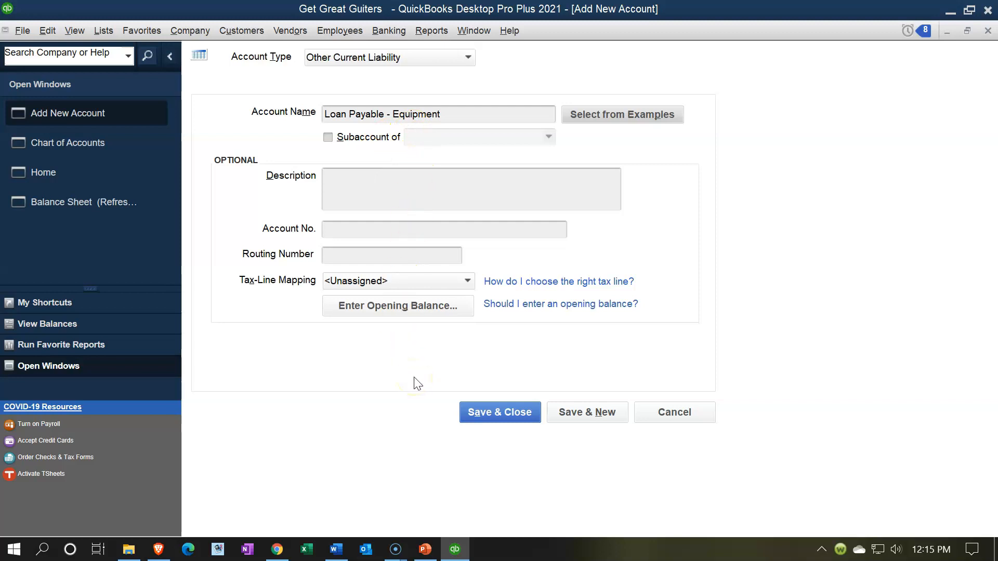
pyautogui.click(478, 414)
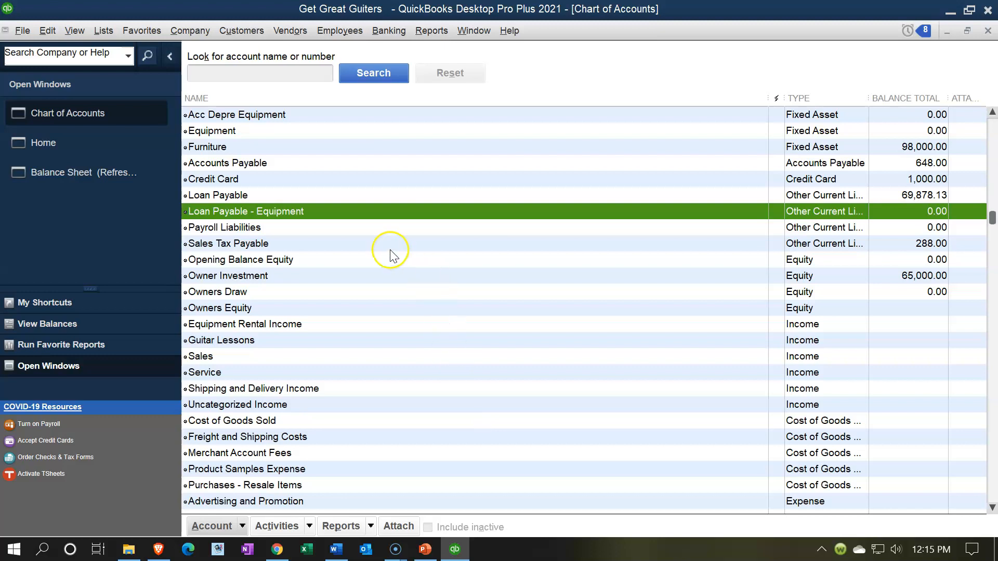
pyautogui.scroll(1, 359, 216)
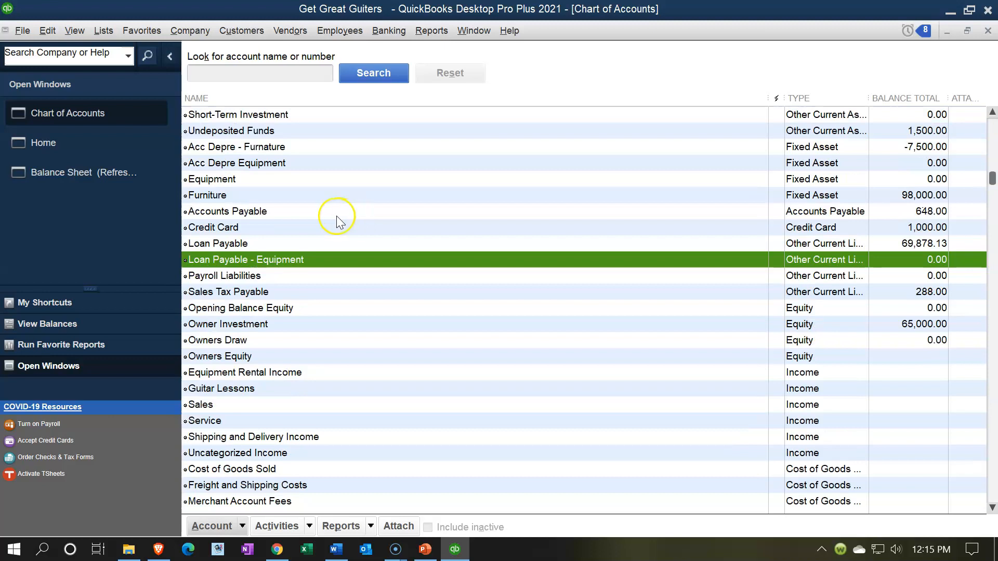
pyautogui.click(292, 180)
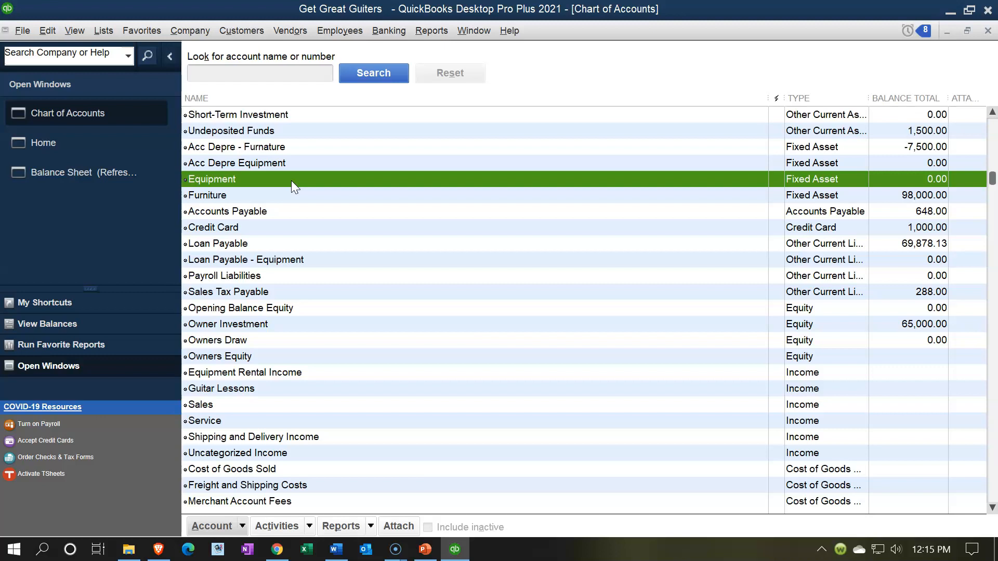
# Step: In the Equipment register, enter a 02/28/2021 Office Depot increase of 5,000
pyautogui.doubleClick(291, 180)
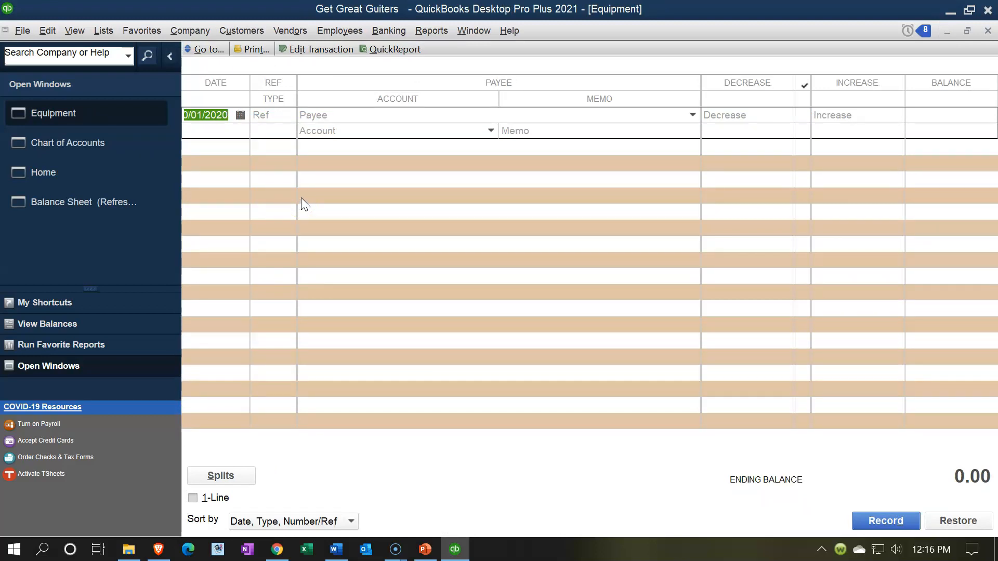
pyautogui.write('02/28/20')
pyautogui.write('21')
pyautogui.press('Tab')
pyautogui.press('Tab')
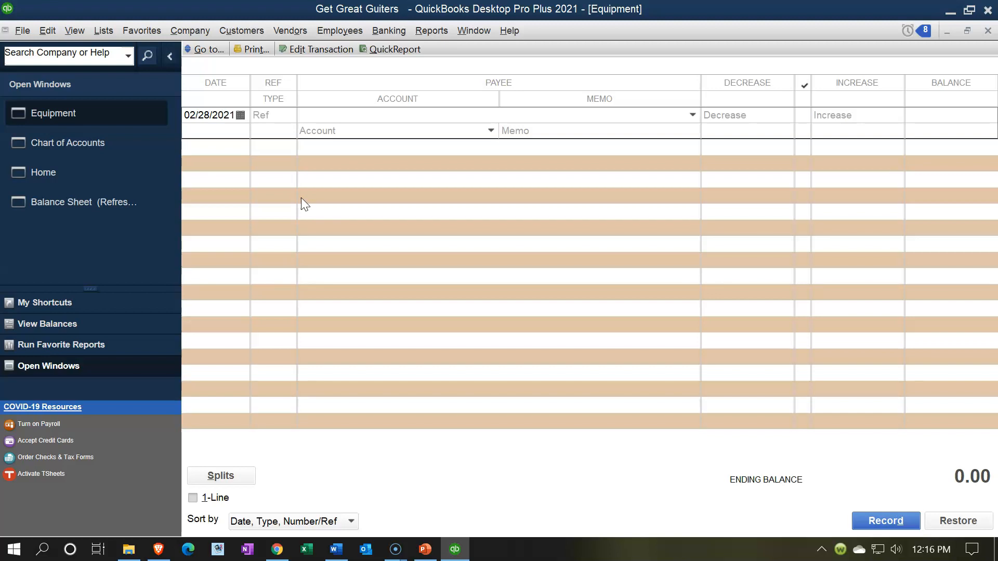
pyautogui.write('Office Depot')
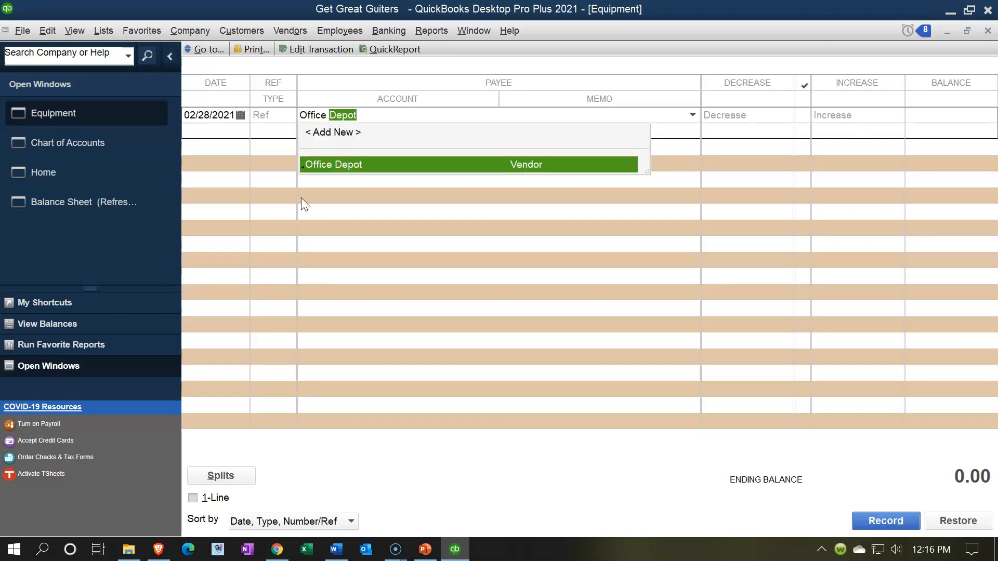
pyautogui.press('Tab')
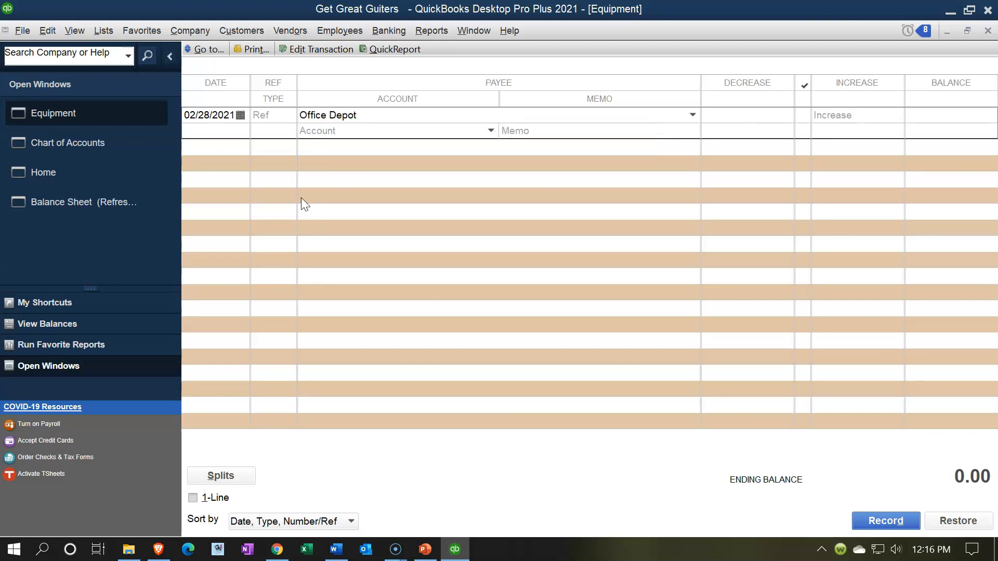
pyautogui.press('Tab')
pyautogui.write('5000')
pyautogui.press('Tab')
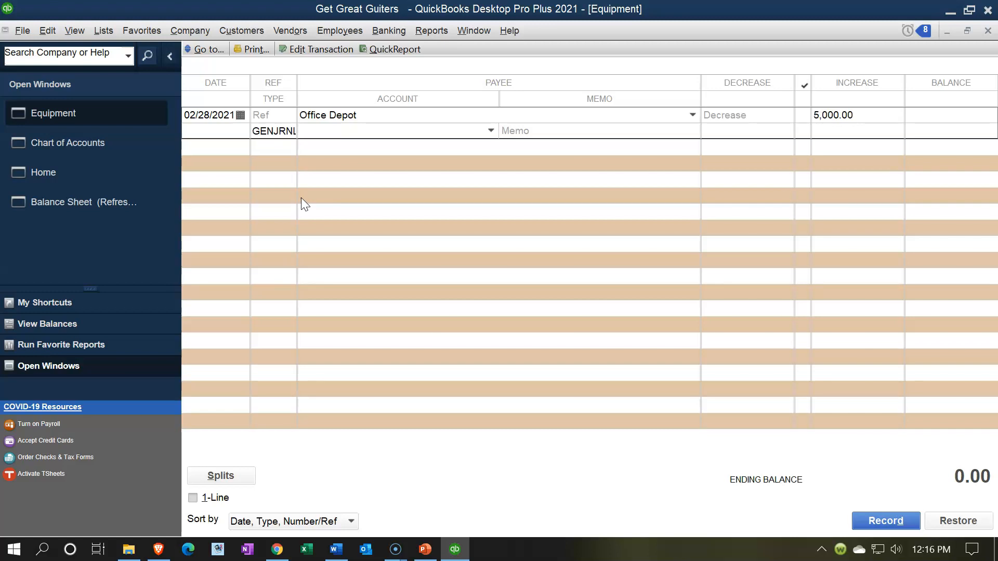
# Step: Offset it to Loan Payable - Equipment with memo 'Purchase of equipment' and record it
pyautogui.click(490, 131)
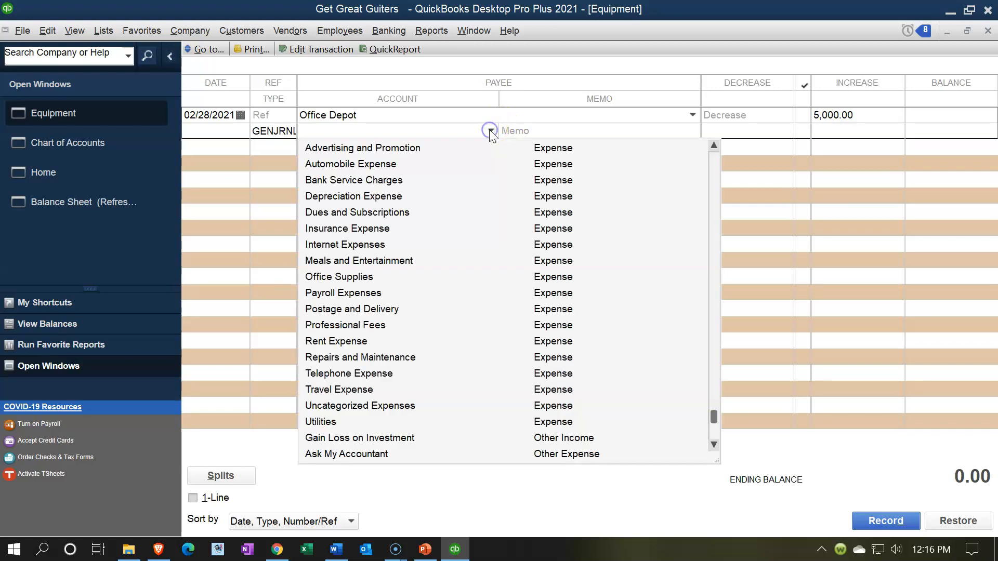
pyautogui.scroll(-1, 482, 305)
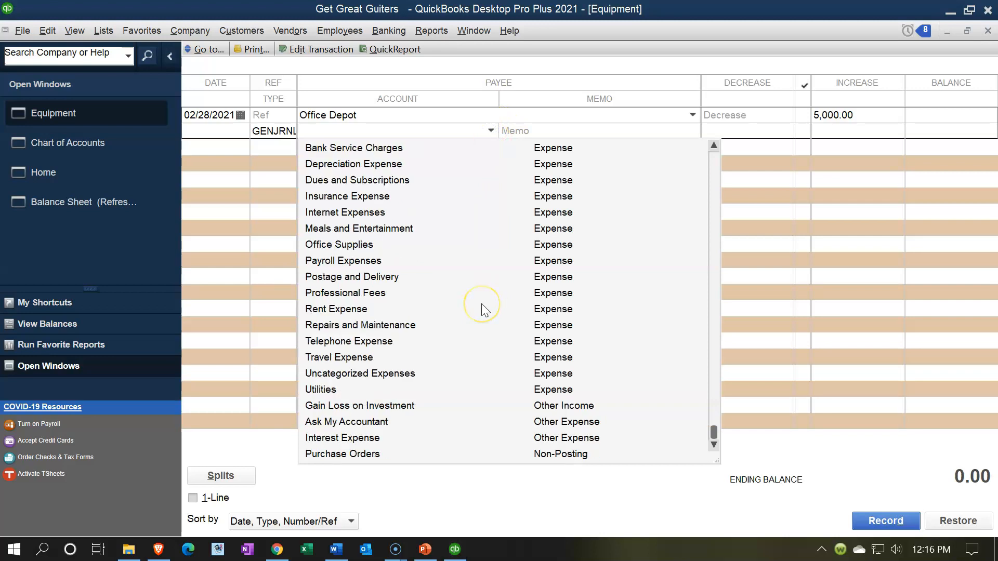
pyautogui.scroll(8, 481, 305)
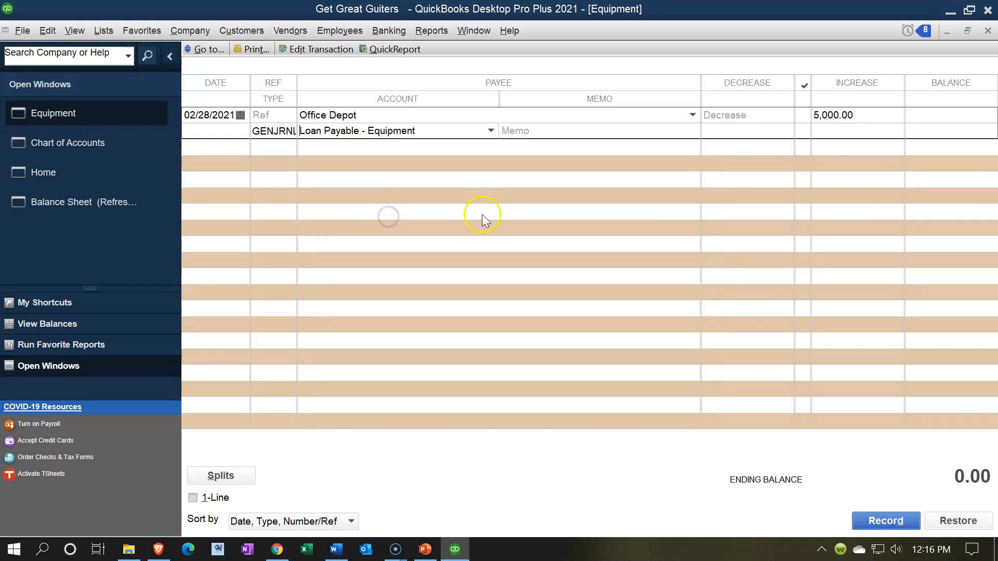
pyautogui.click(544, 130)
pyautogui.write('Purchase of equipment')
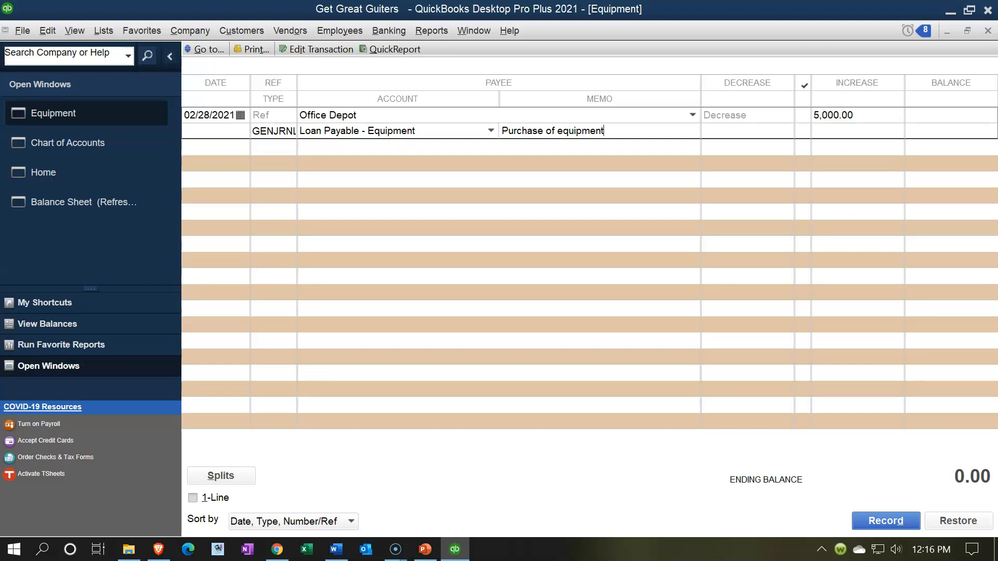
pyautogui.press('Return')
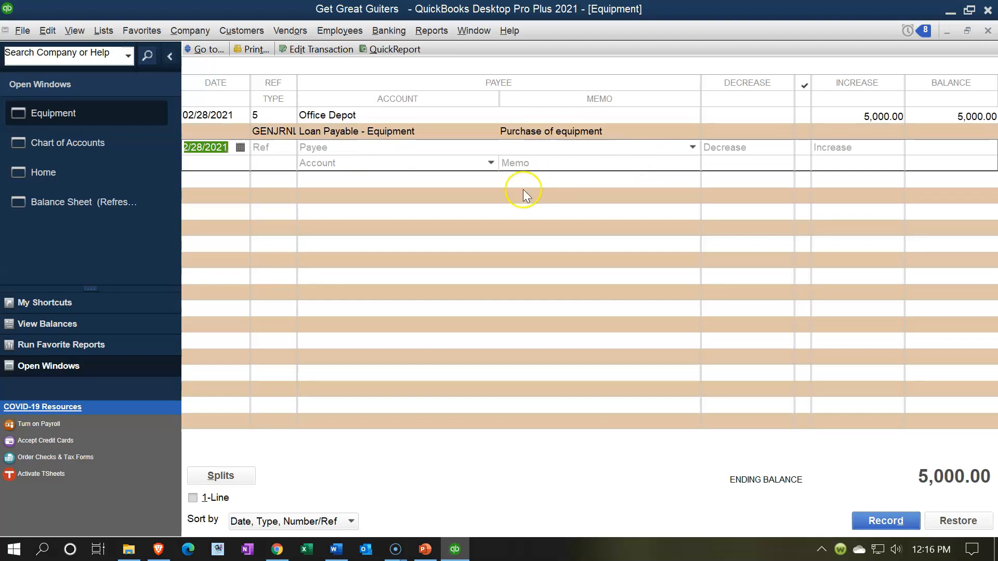
pyautogui.click(284, 131)
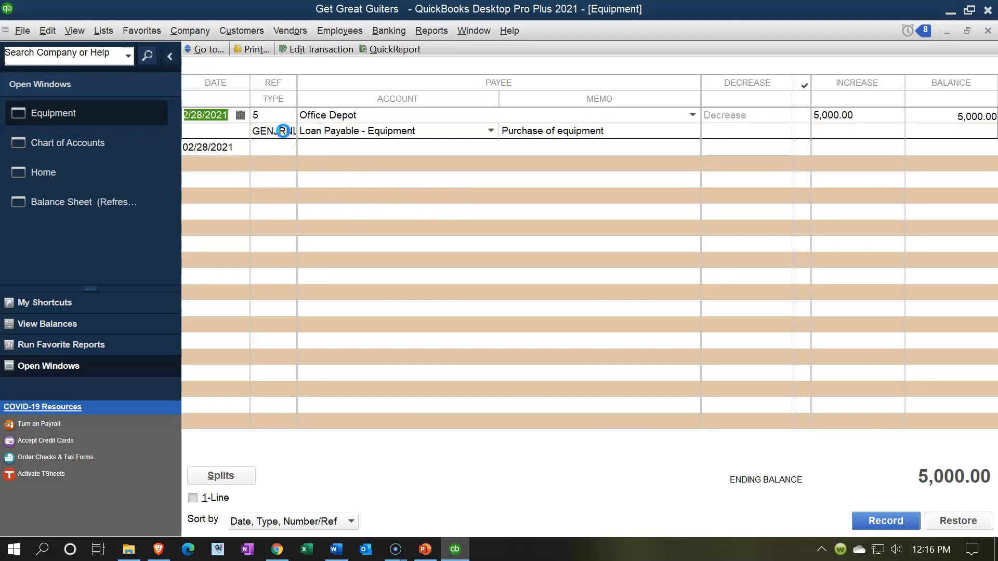
pyautogui.click(284, 131)
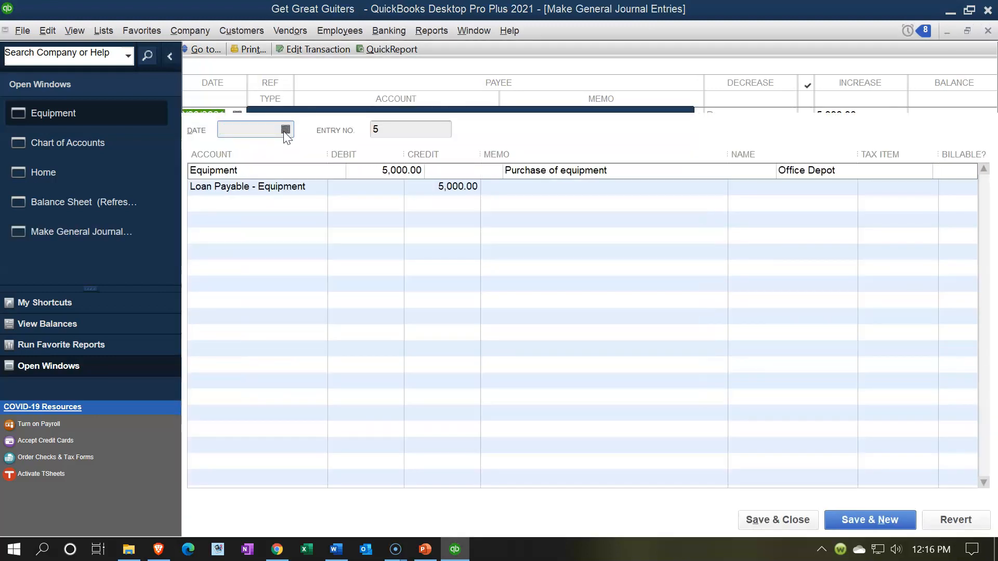
pyautogui.click(773, 152)
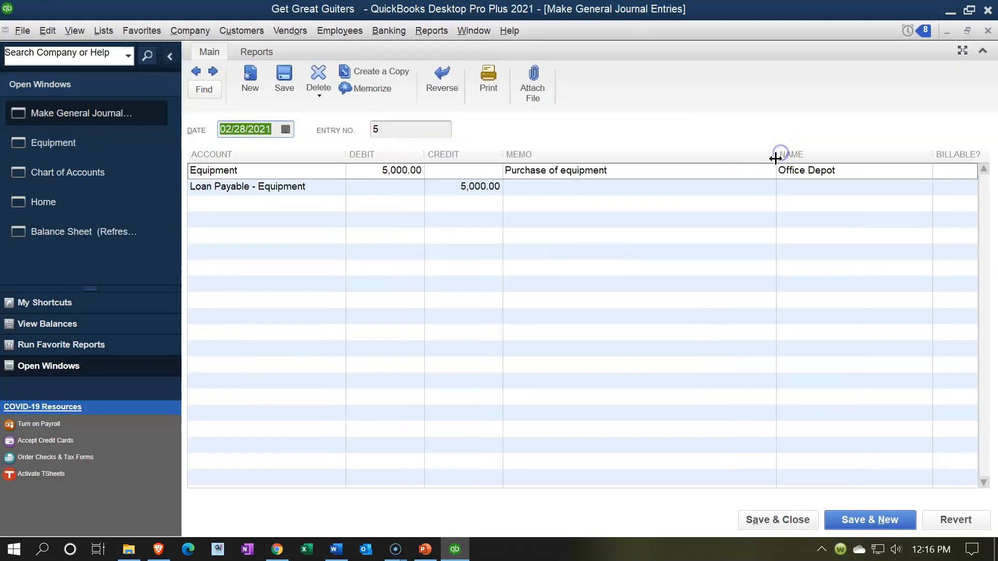
pyautogui.click(385, 193)
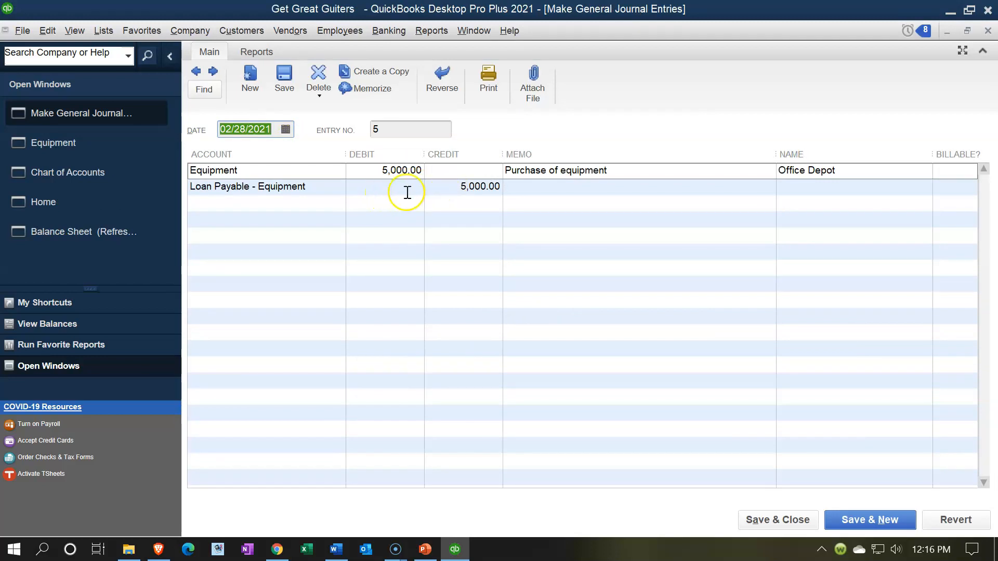
pyautogui.click(432, 198)
pyautogui.click(987, 31)
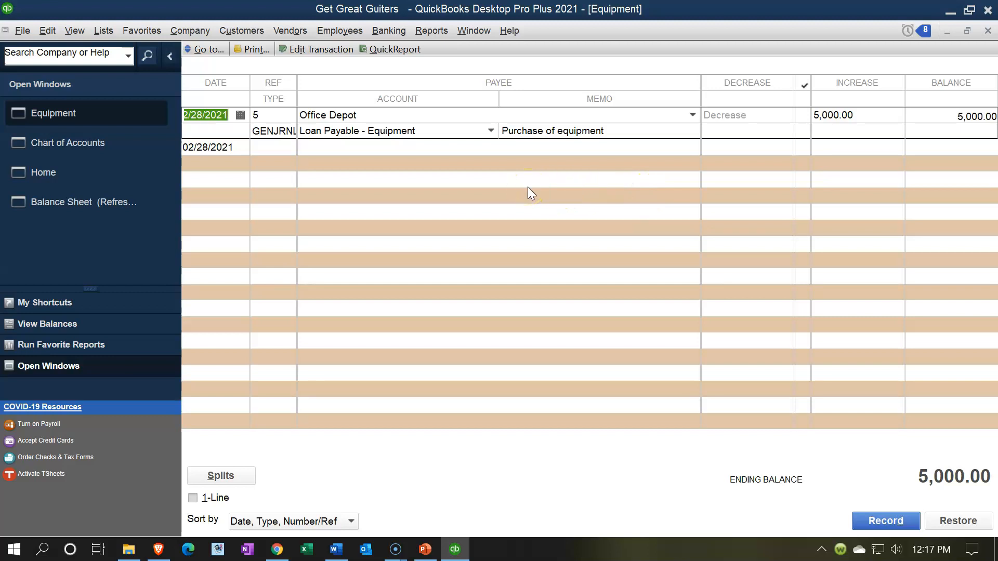
pyautogui.click(988, 31)
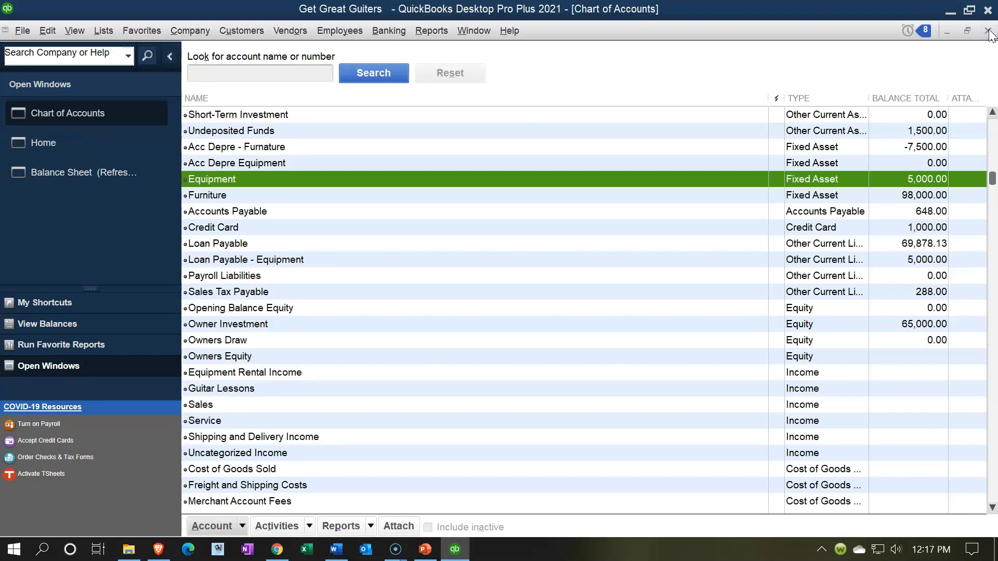
pyautogui.click(987, 31)
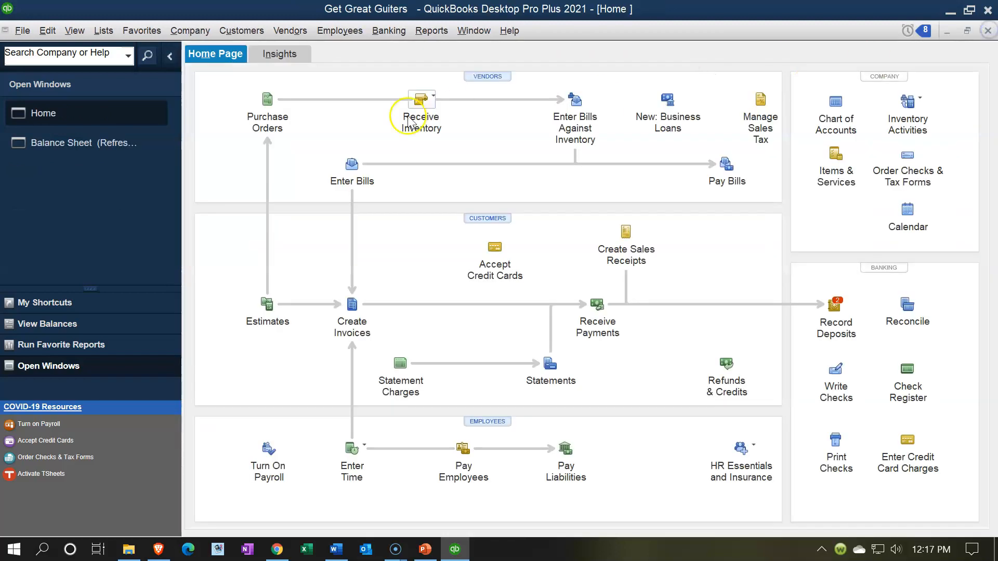
pyautogui.click(46, 151)
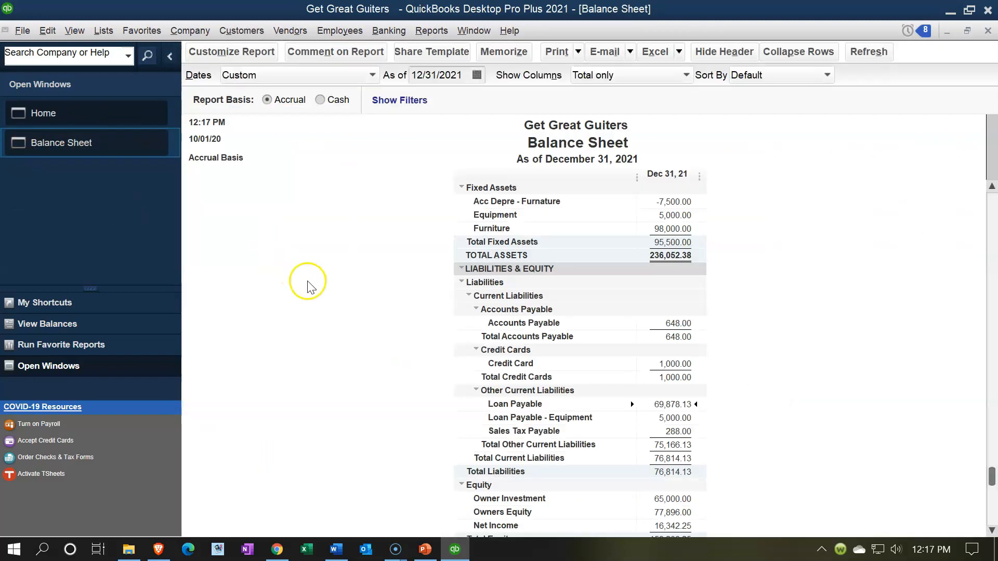
pyautogui.scroll(-1, 436, 389)
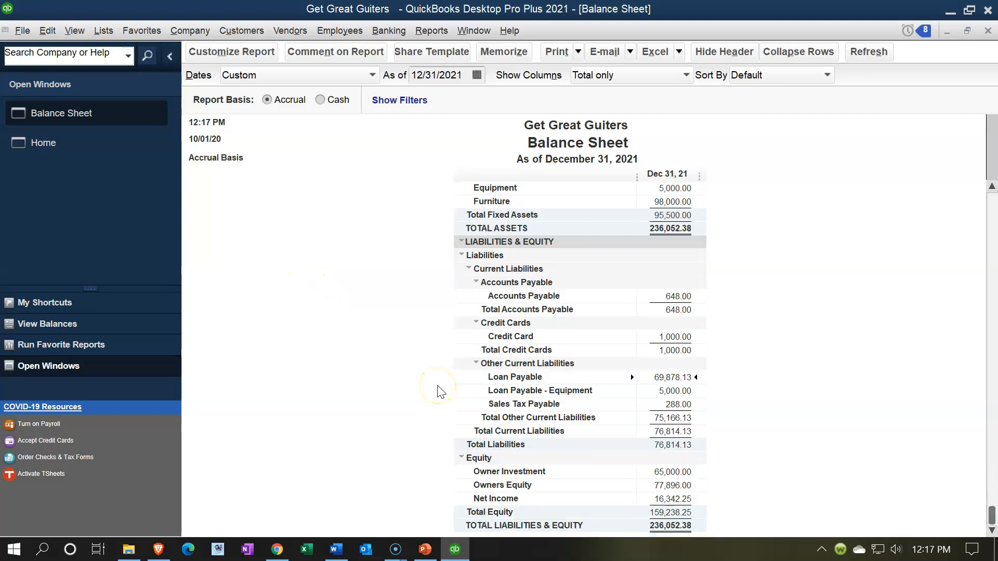
pyautogui.scroll(4, 441, 389)
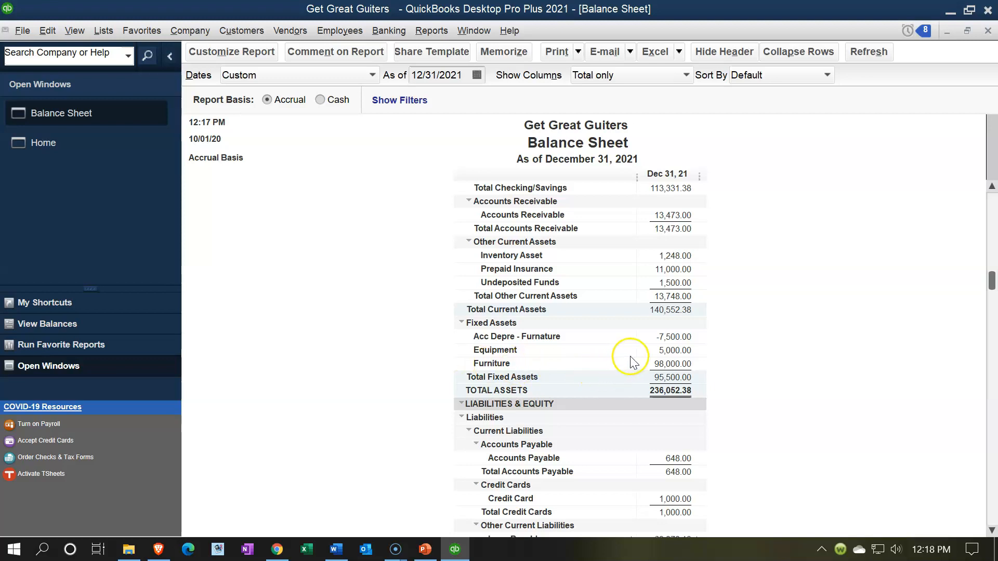
pyautogui.click(682, 350)
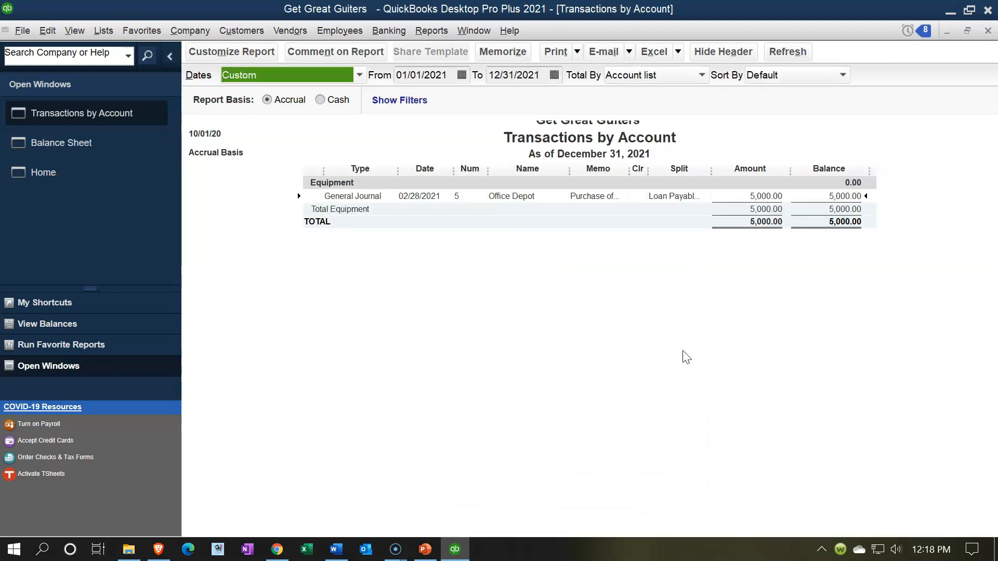
pyautogui.doubleClick(769, 202)
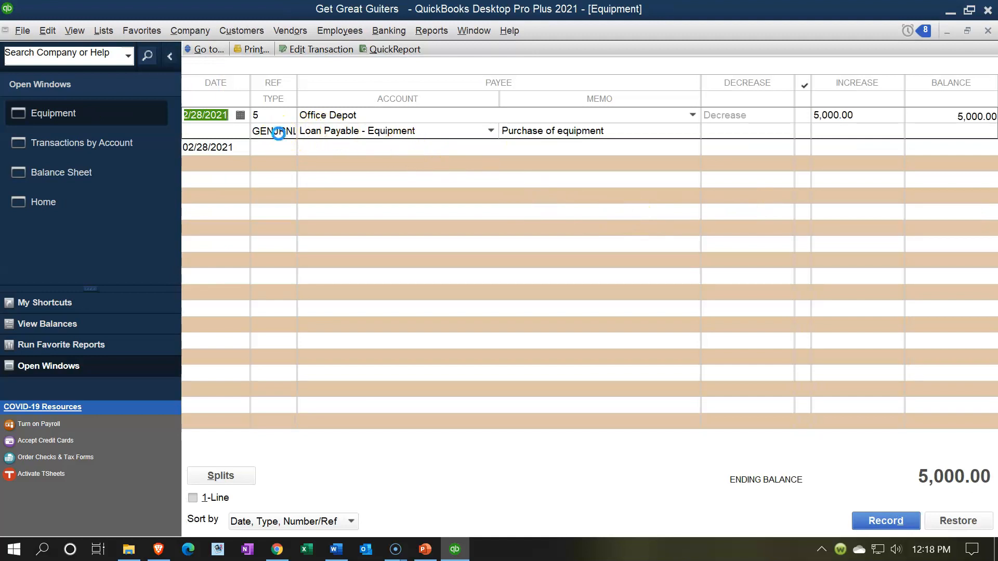
pyautogui.doubleClick(275, 131)
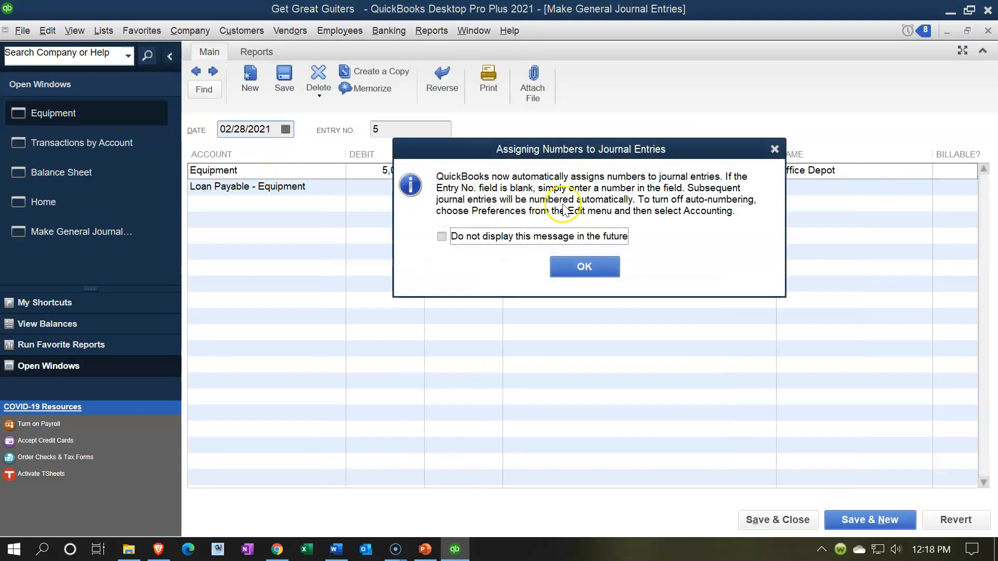
pyautogui.click(769, 147)
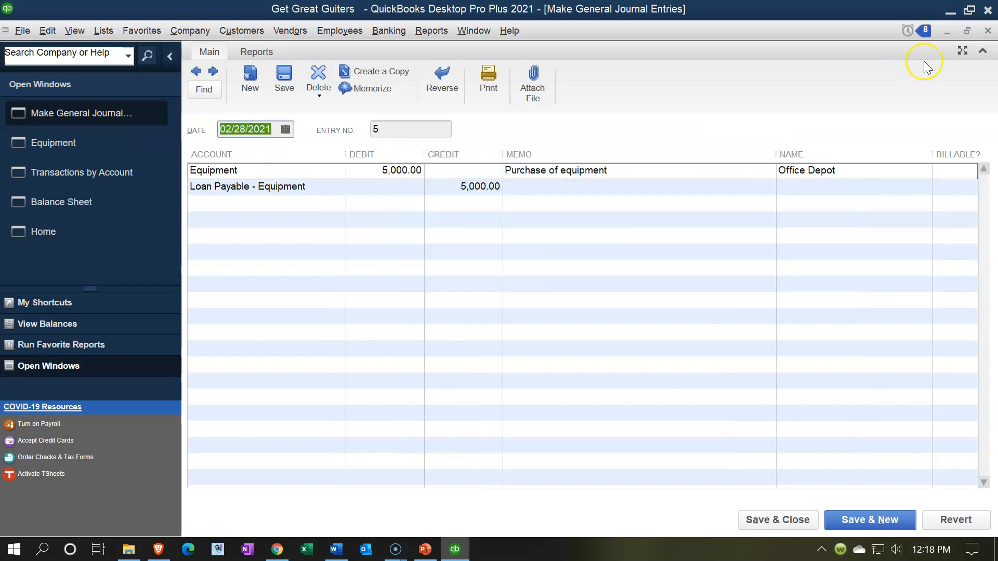
pyautogui.click(988, 31)
pyautogui.click(985, 31)
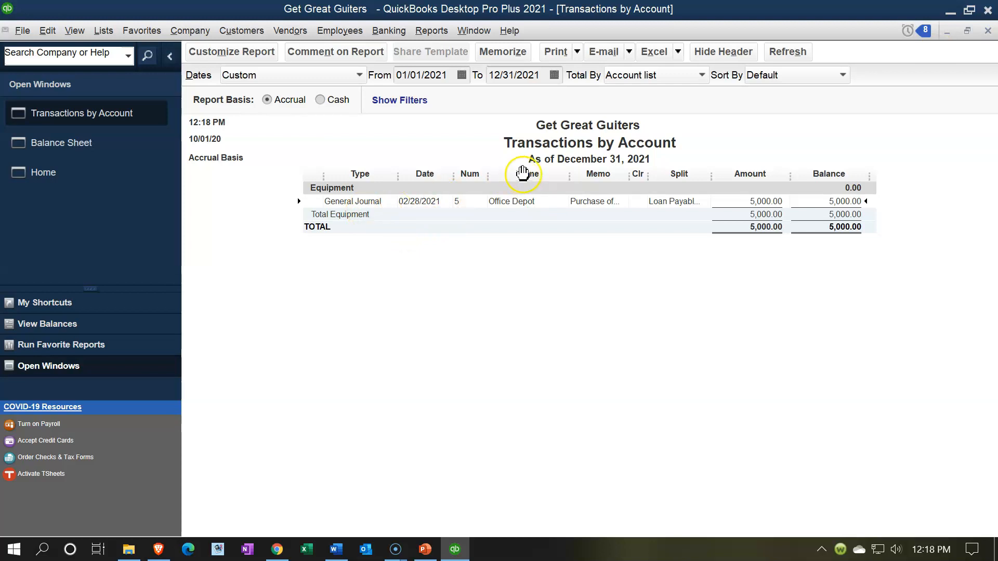
pyautogui.click(987, 32)
pyautogui.scroll(-3, 704, 358)
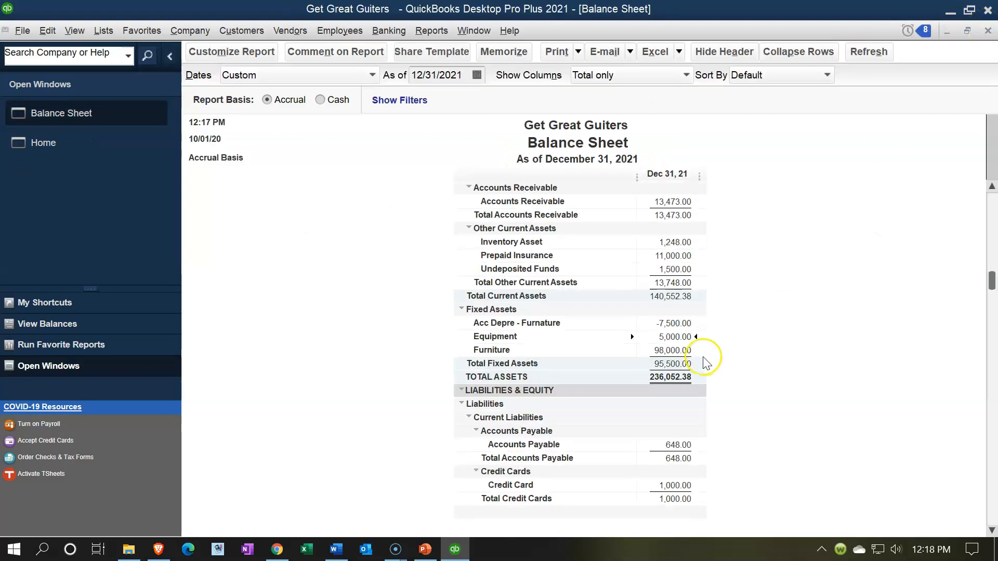
pyautogui.scroll(-1, 706, 363)
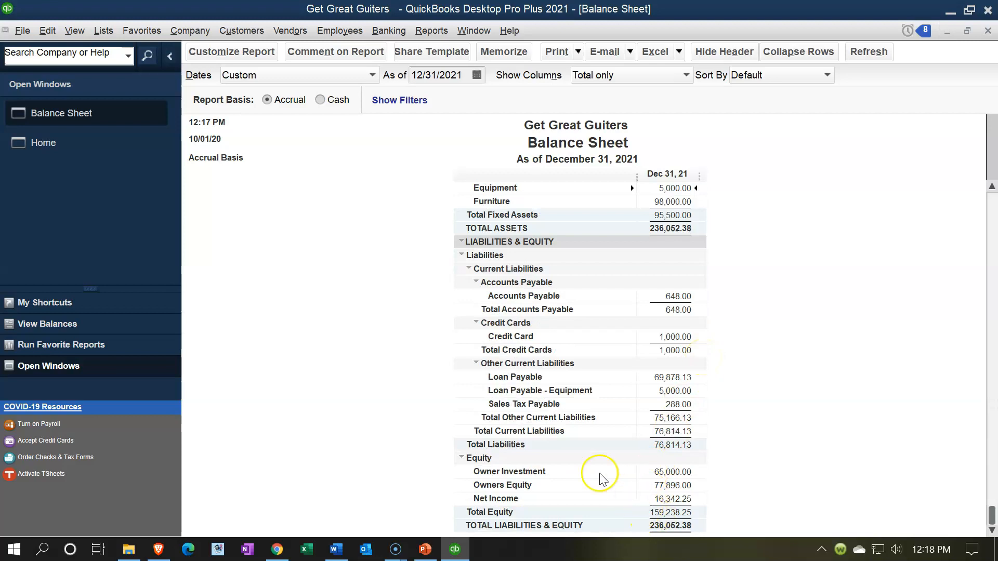
pyautogui.doubleClick(667, 390)
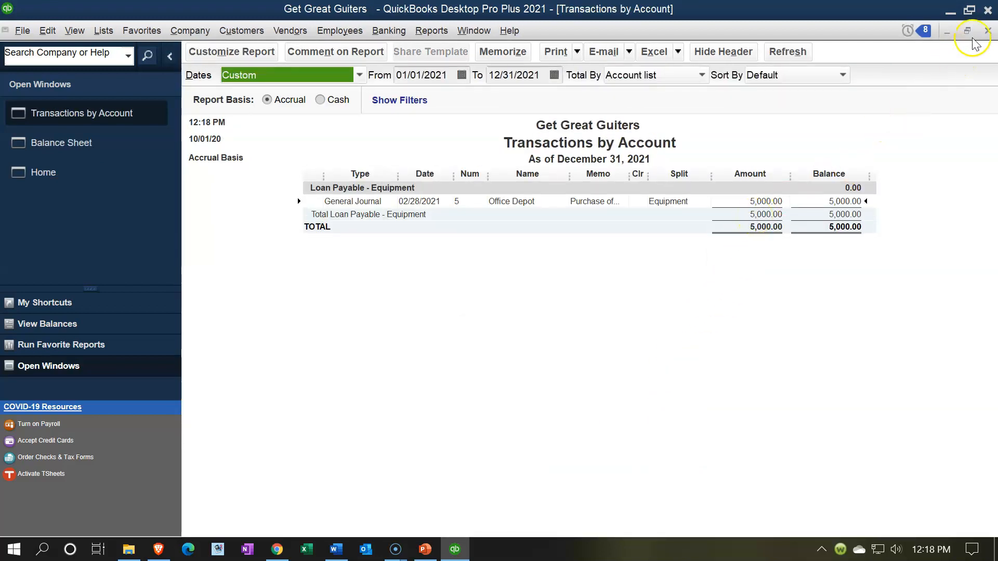
pyautogui.click(986, 31)
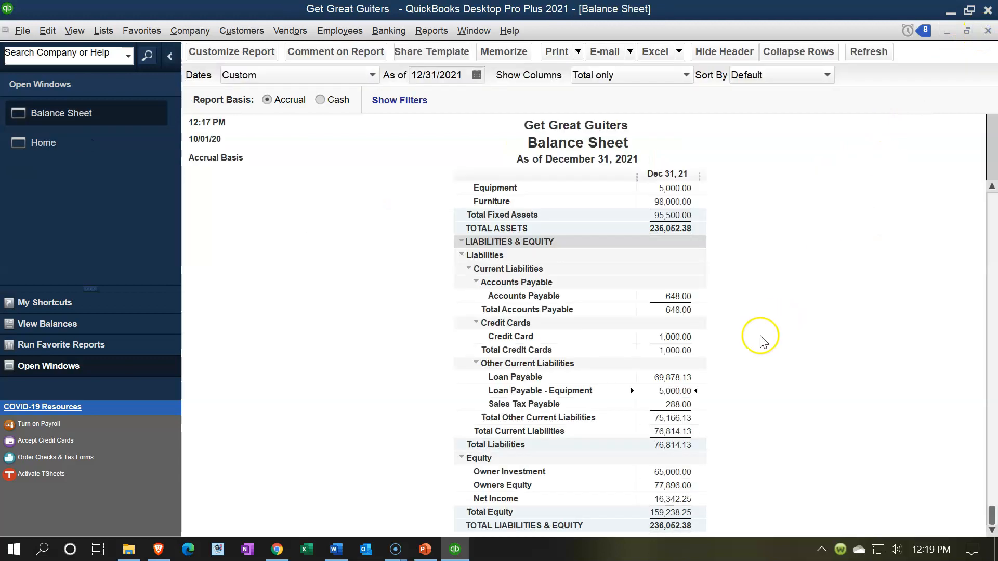
pyautogui.scroll(4, 762, 339)
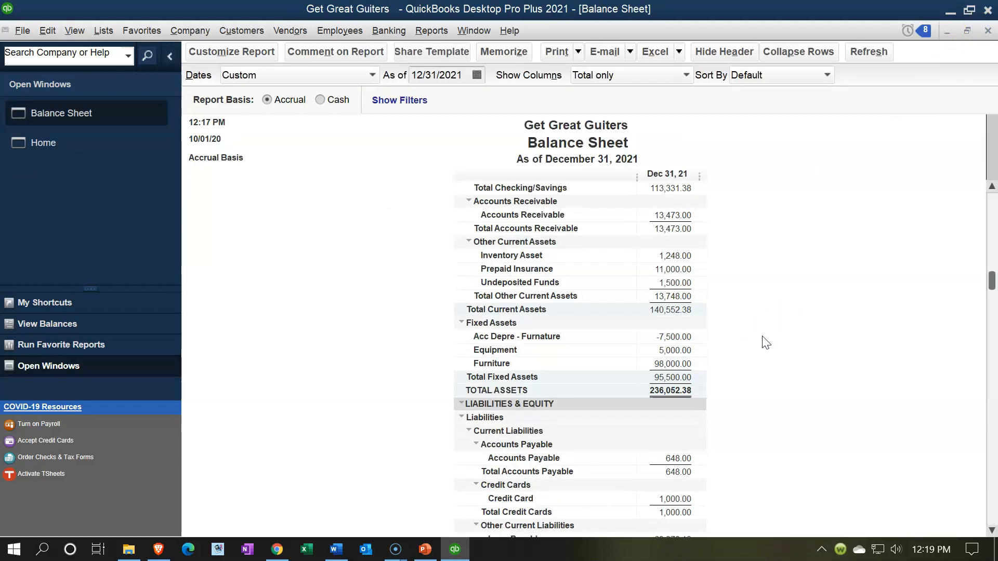
pyautogui.scroll(1, 765, 343)
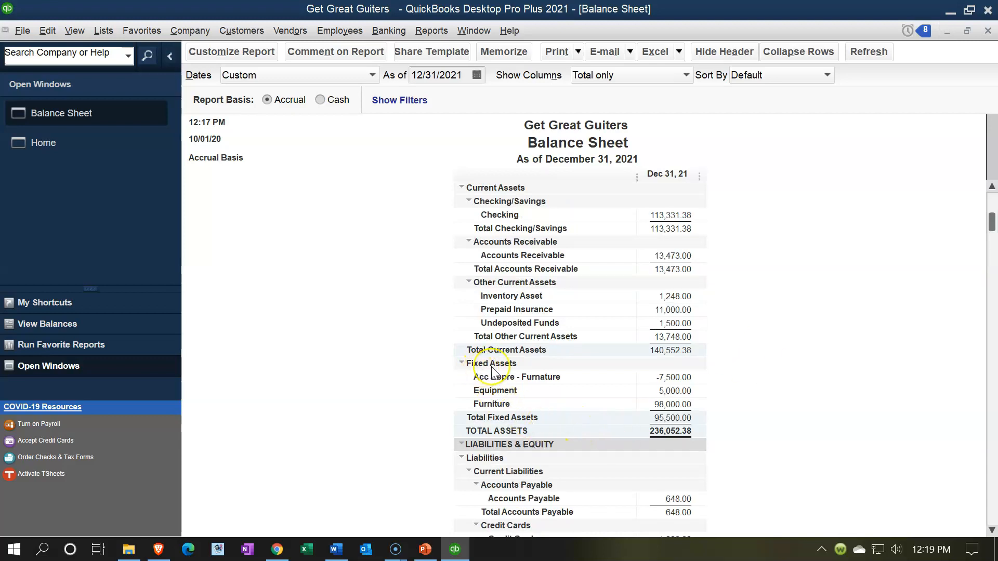
pyautogui.click(461, 363)
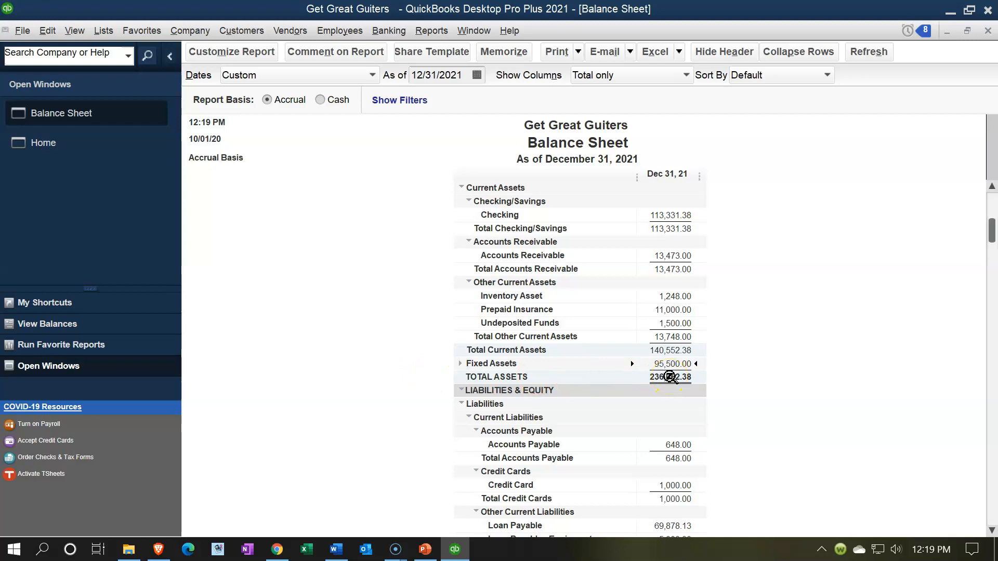
pyautogui.click(460, 363)
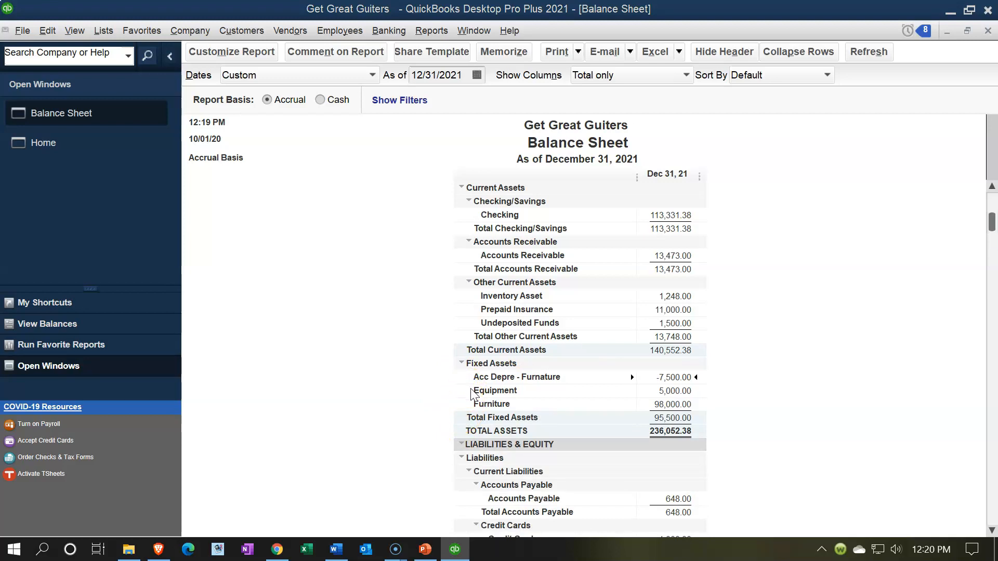
pyautogui.click(470, 391)
pyautogui.click(469, 389)
pyautogui.click(460, 362)
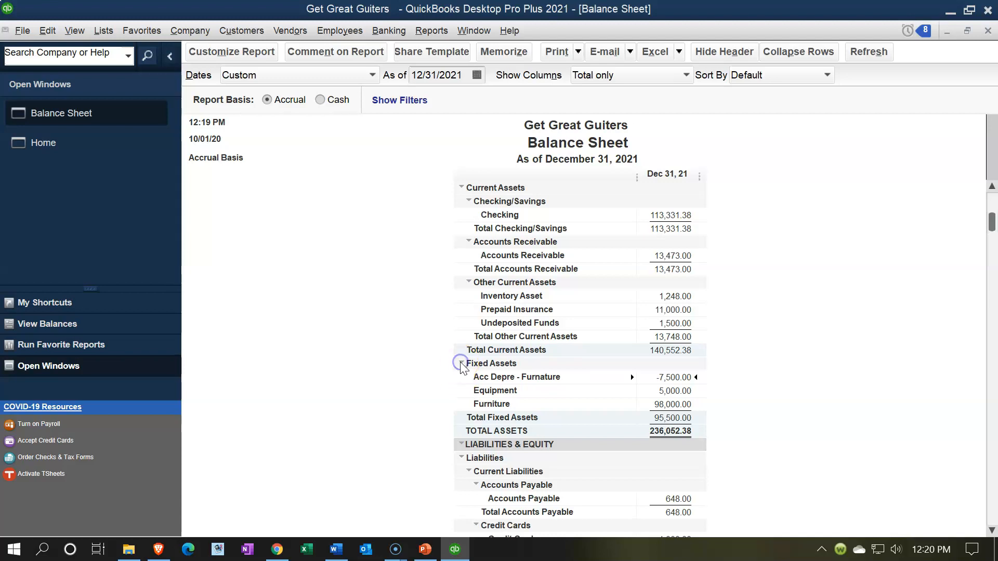
pyautogui.click(461, 364)
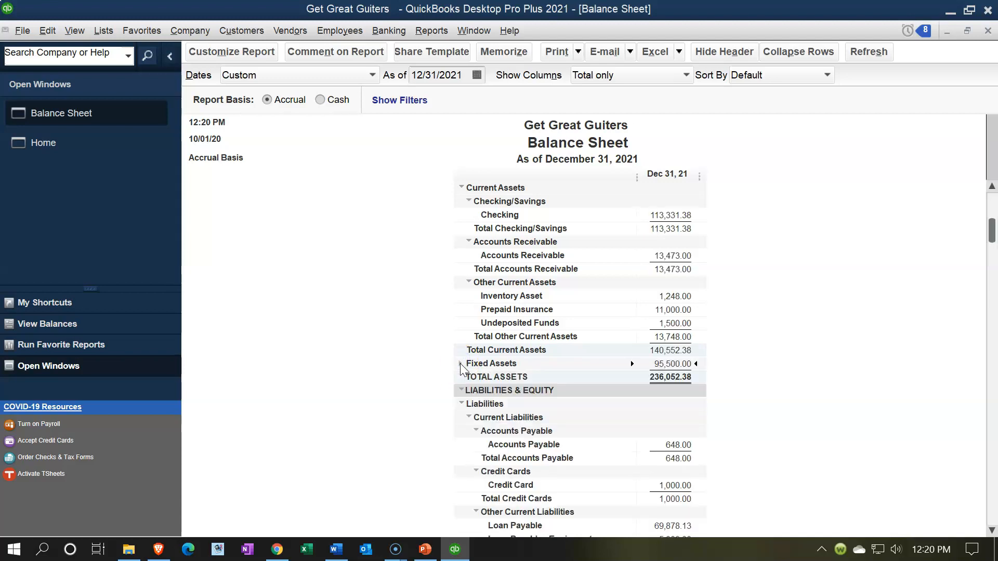
pyautogui.click(460, 364)
pyautogui.scroll(-3, 420, 402)
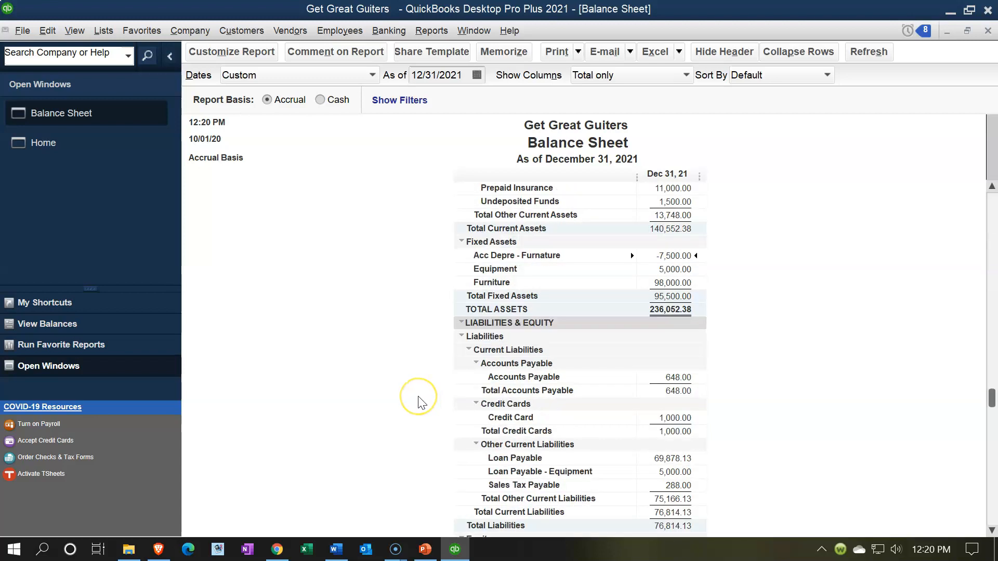
pyautogui.scroll(-2, 420, 402)
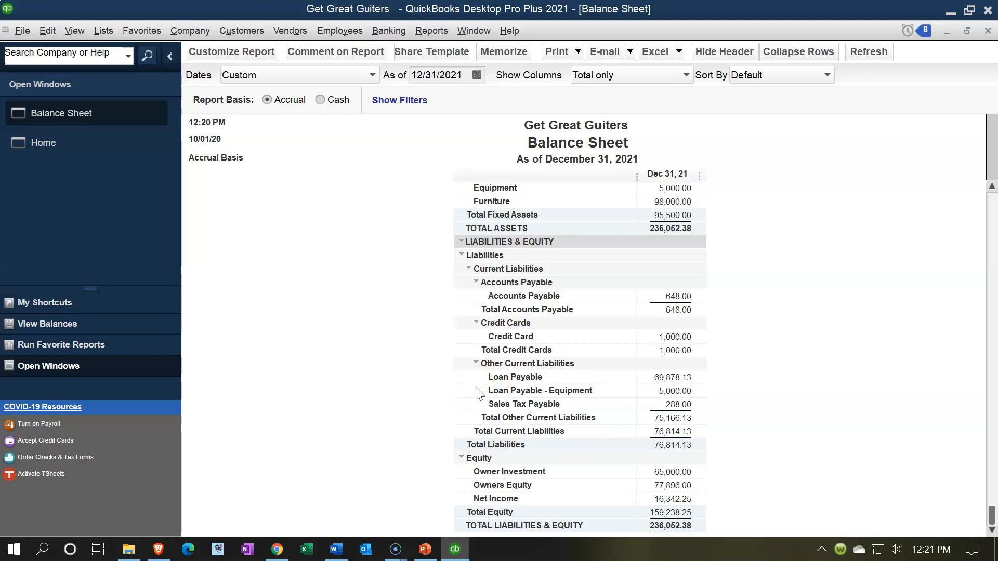
pyautogui.scroll(2, 476, 388)
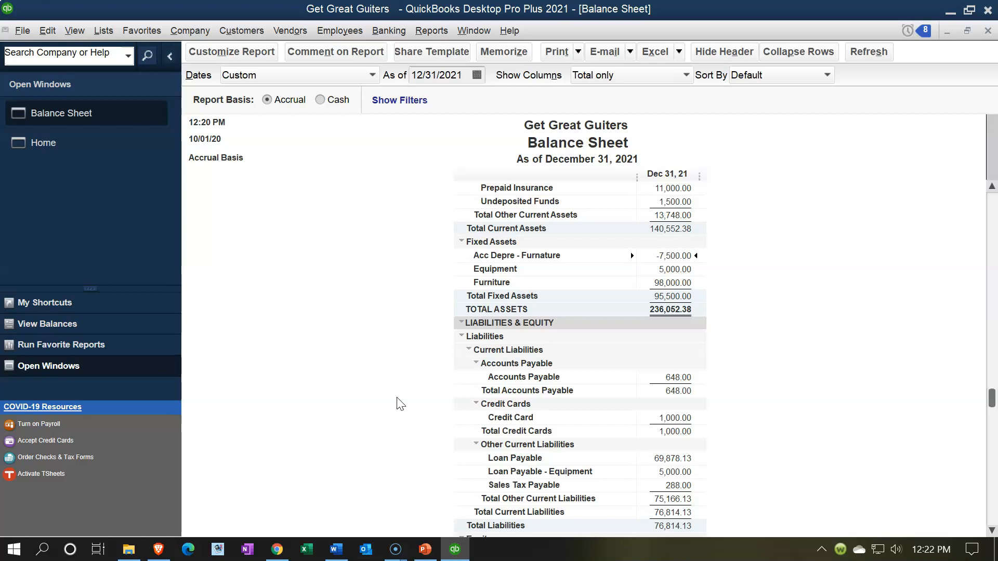
pyautogui.click(409, 346)
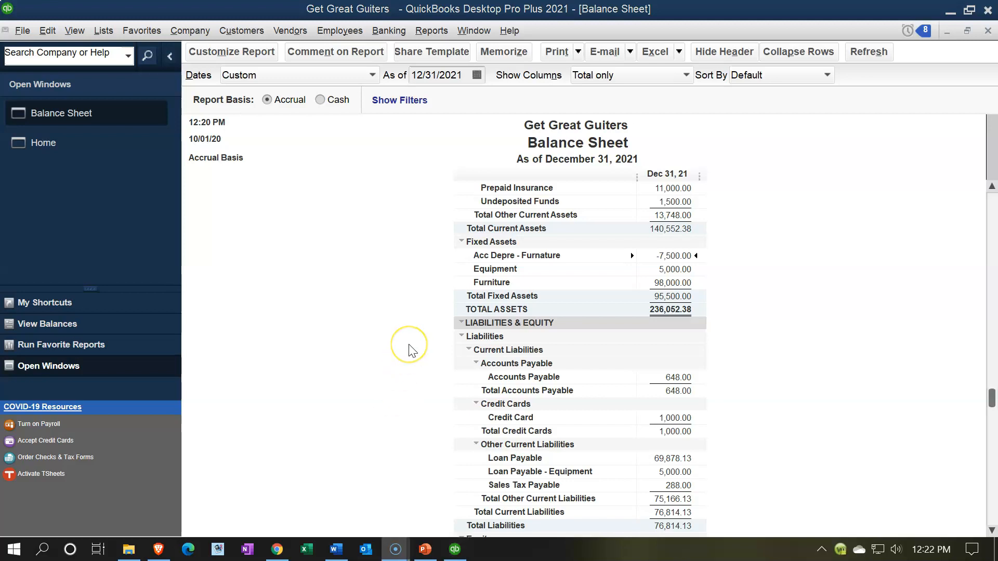
pyautogui.scroll(-2, 410, 347)
pyautogui.scroll(6, 410, 349)
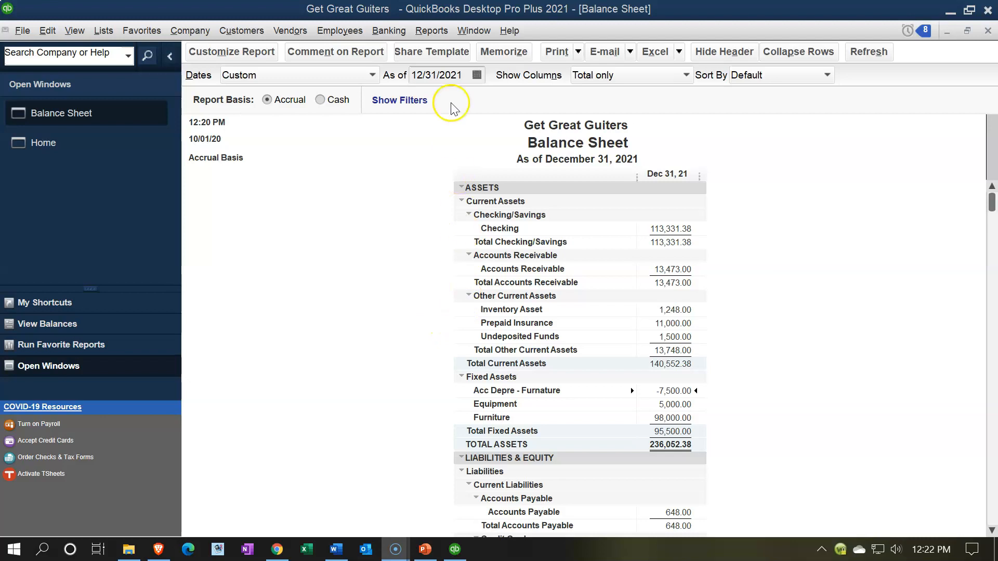
# Step: Run the Accountant & Taxes Trial Balance report for 01/01/2021 to 12/31/2021
pyautogui.click(428, 32)
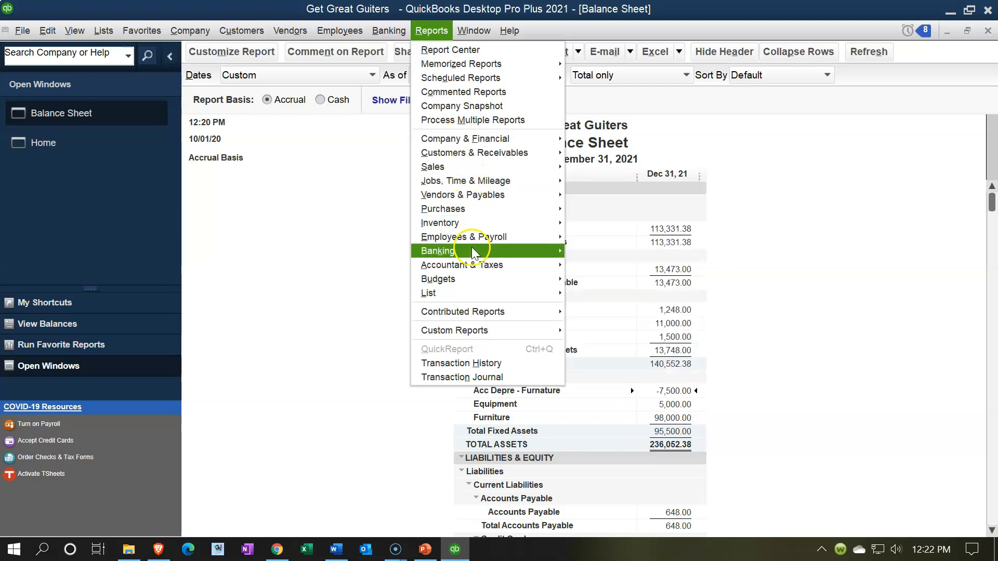
pyautogui.moveTo(543, 264)
pyautogui.click(575, 264)
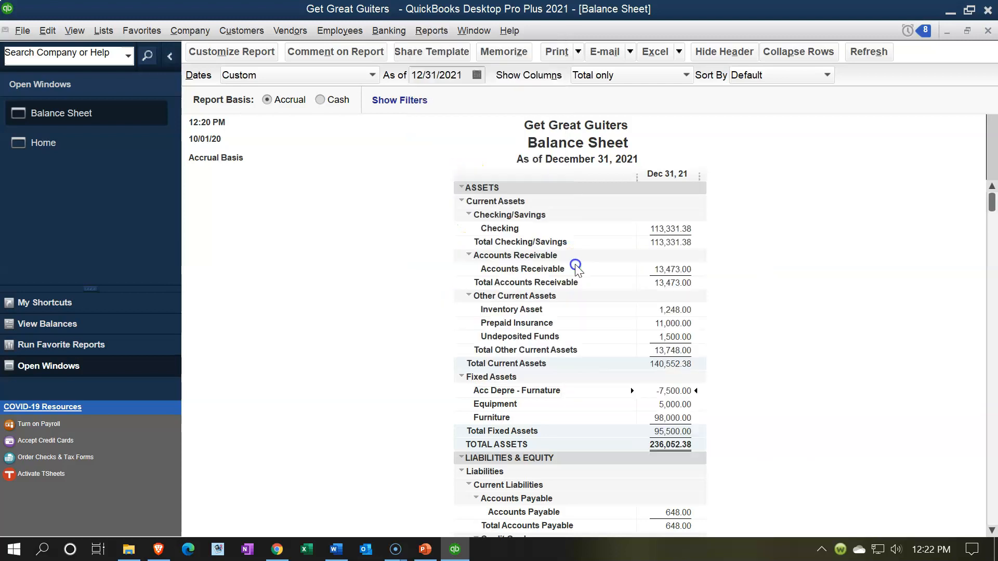
pyautogui.write('01/01/2021')
pyautogui.press('Tab')
pyautogui.write('12/31/2021')
pyautogui.press('Tab')
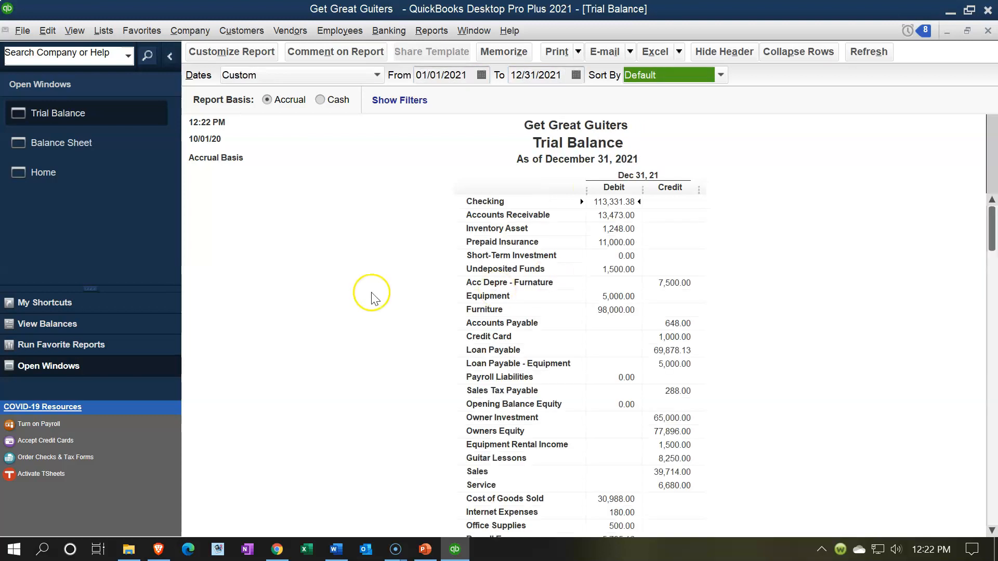
pyautogui.scroll(-2, 372, 299)
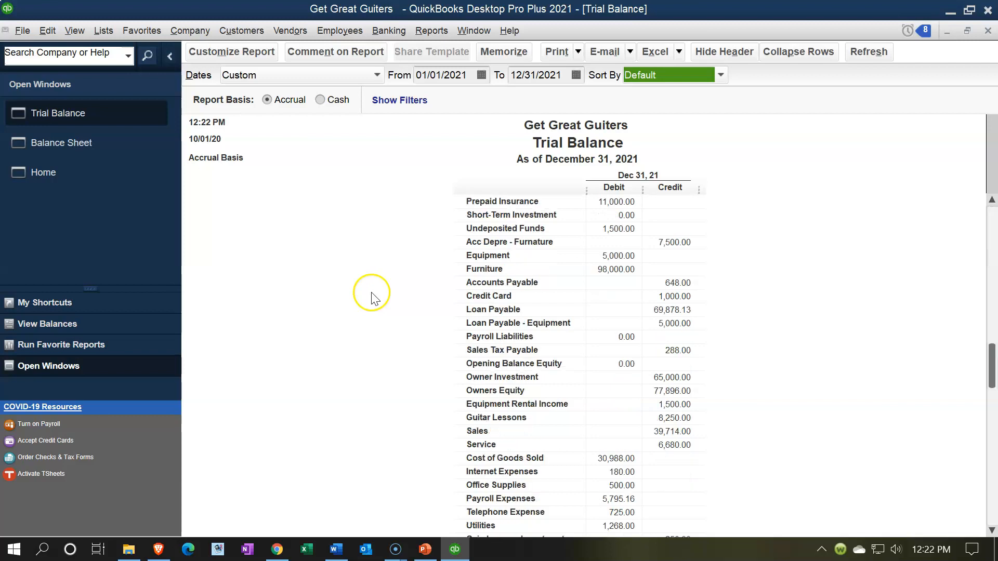